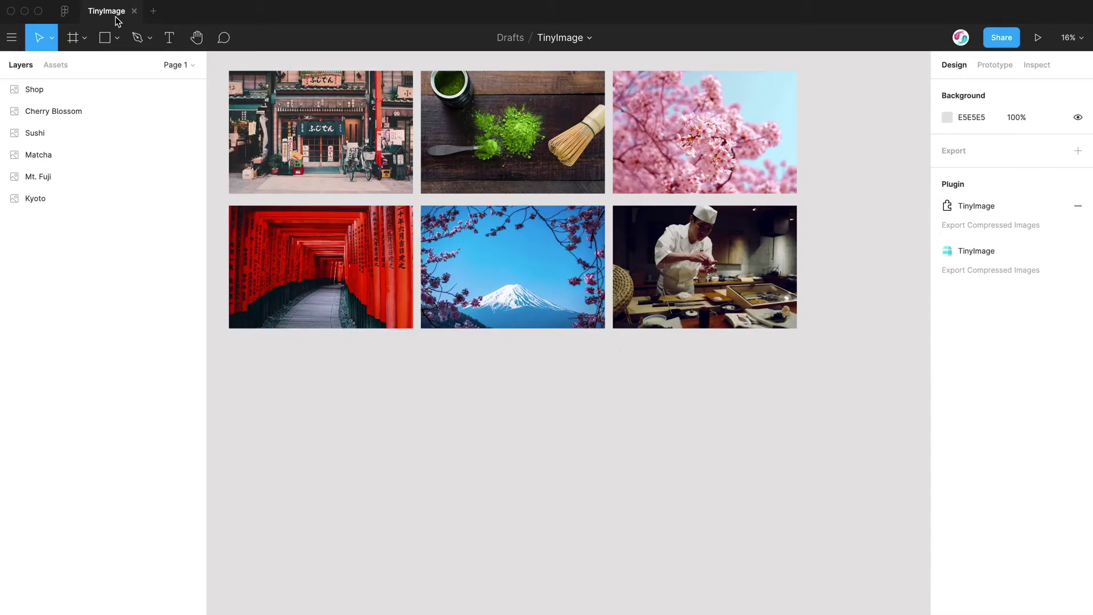
Step: Show the 'tinyimage' Plugins search results, where TinyImage Compressor is marked installed
click(65, 13)
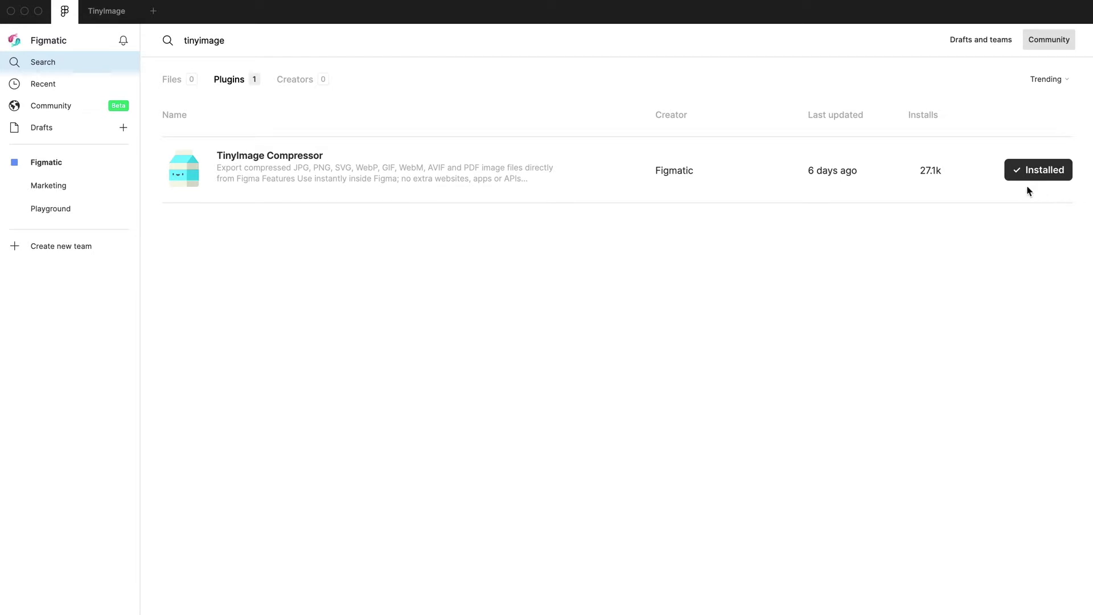
Step: Switch back to the TinyImage design file showing the six Japan photos
click(104, 16)
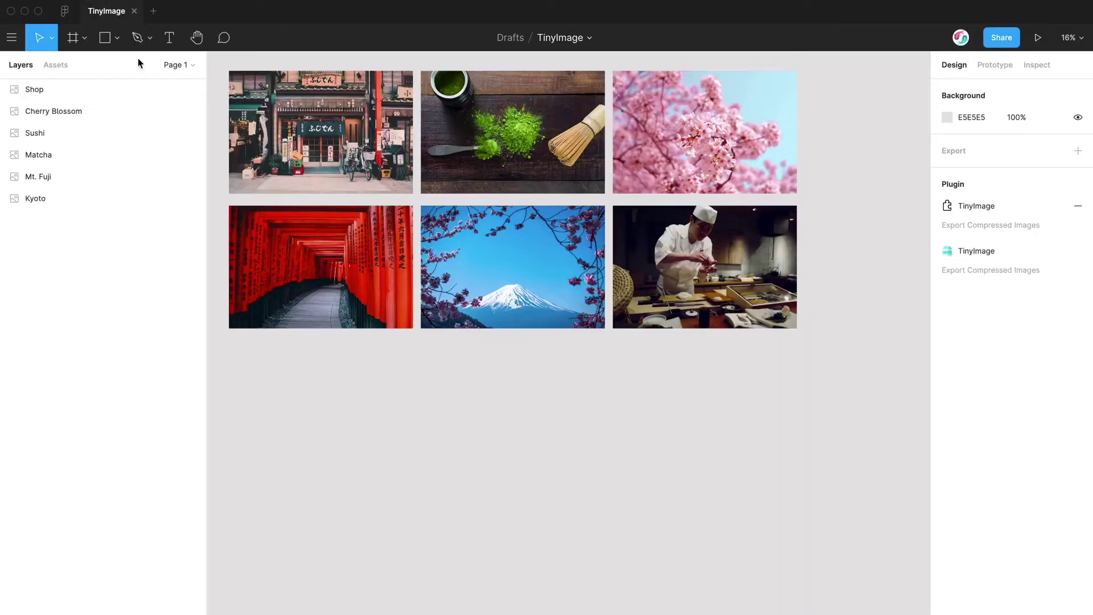
Step: Run TinyImage Compressor from the canvas Plugins menu and move its window aside
right_click(614, 351)
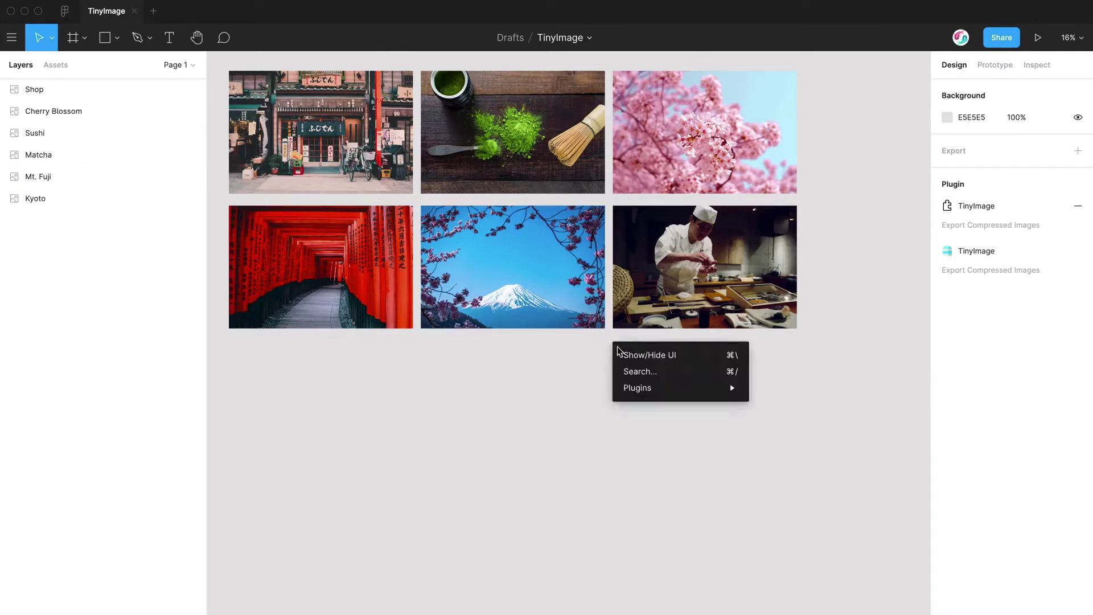
mouse_move(673, 387)
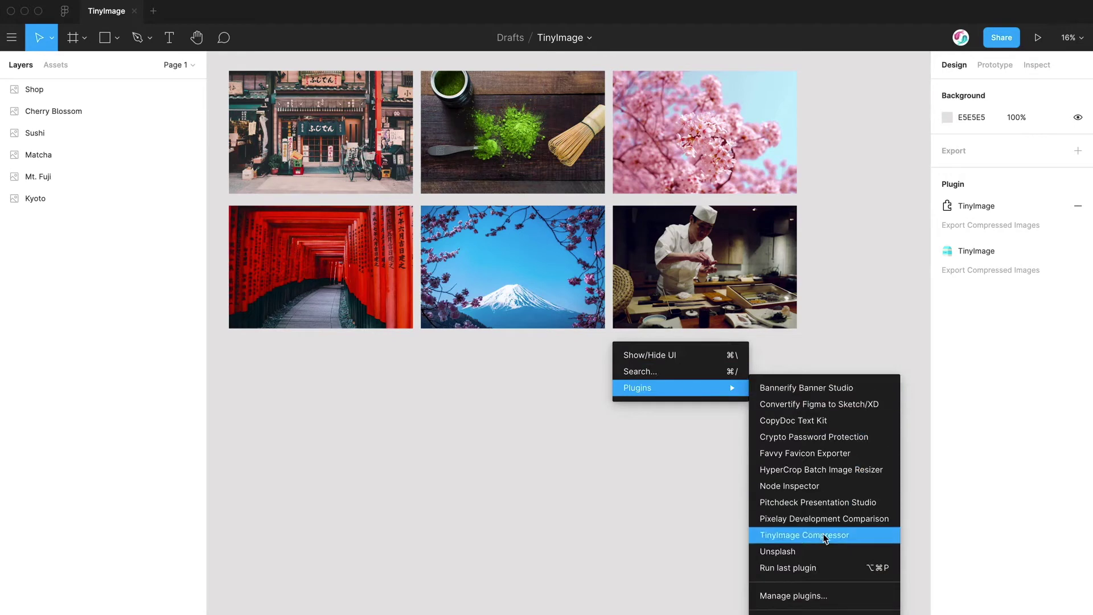
click(782, 539)
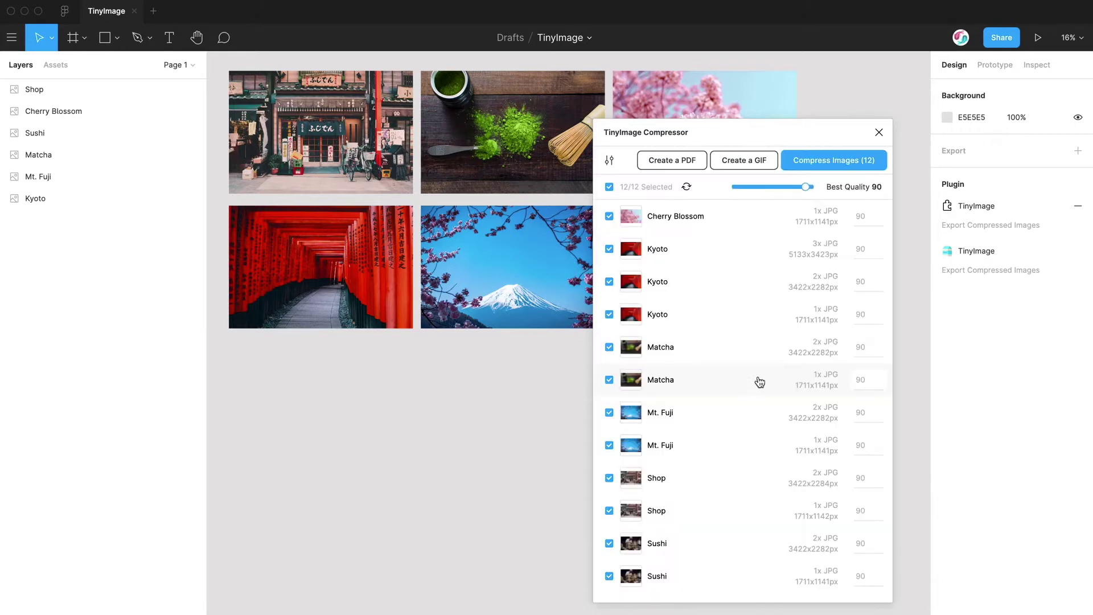
drag(750, 141, 778, 135)
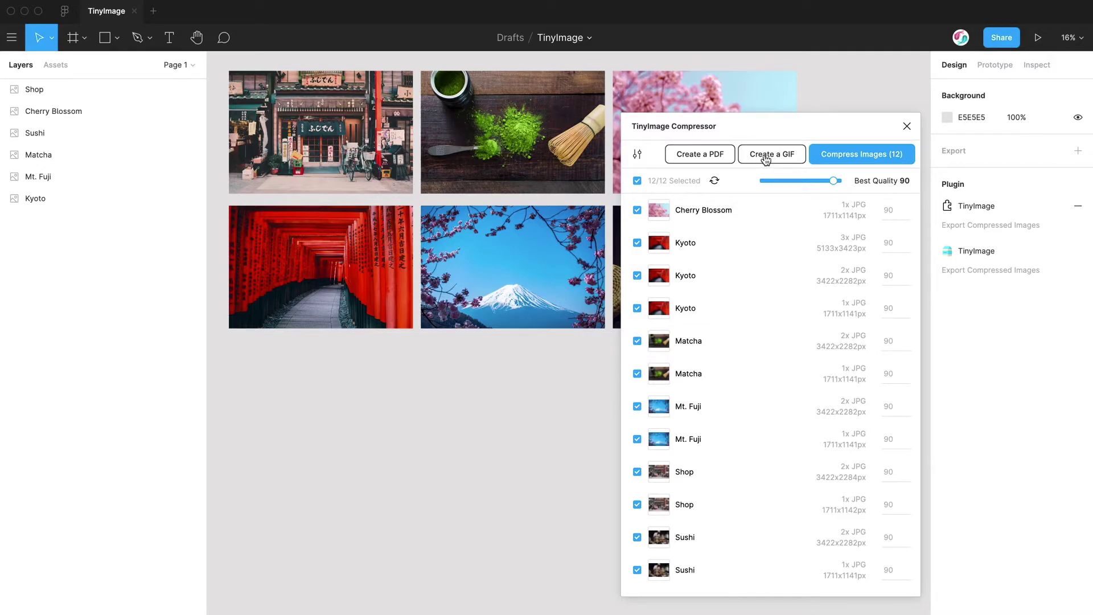
Step: Build a GIF from six photos: Shop, Matcha, Cherry Blossom, Kyoto torii, Mt. Fuji, Sushi
click(766, 157)
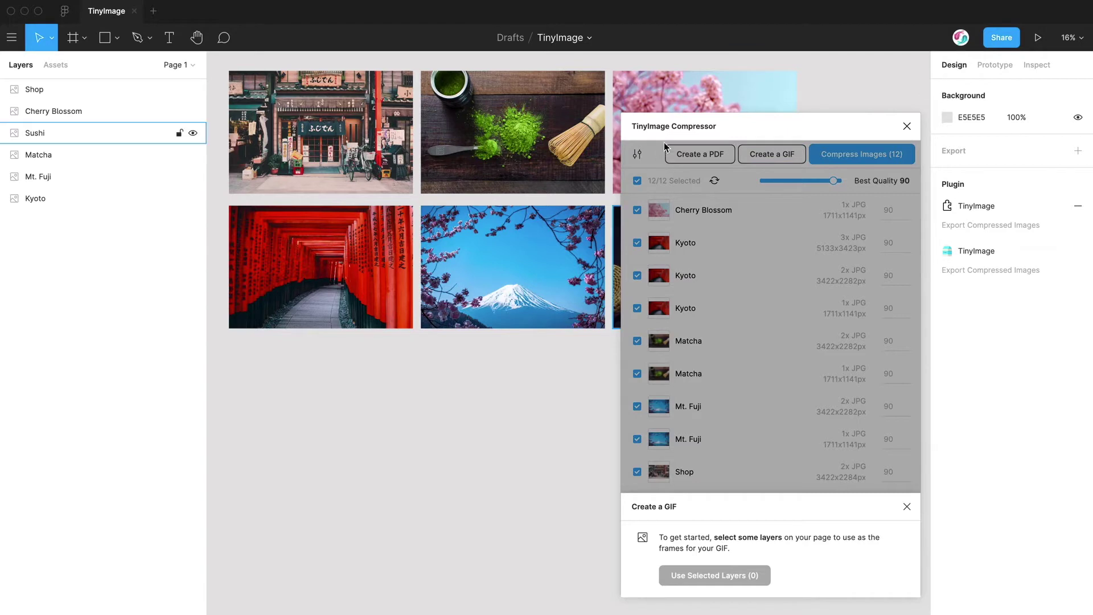
drag(710, 131, 834, 128)
click(369, 140)
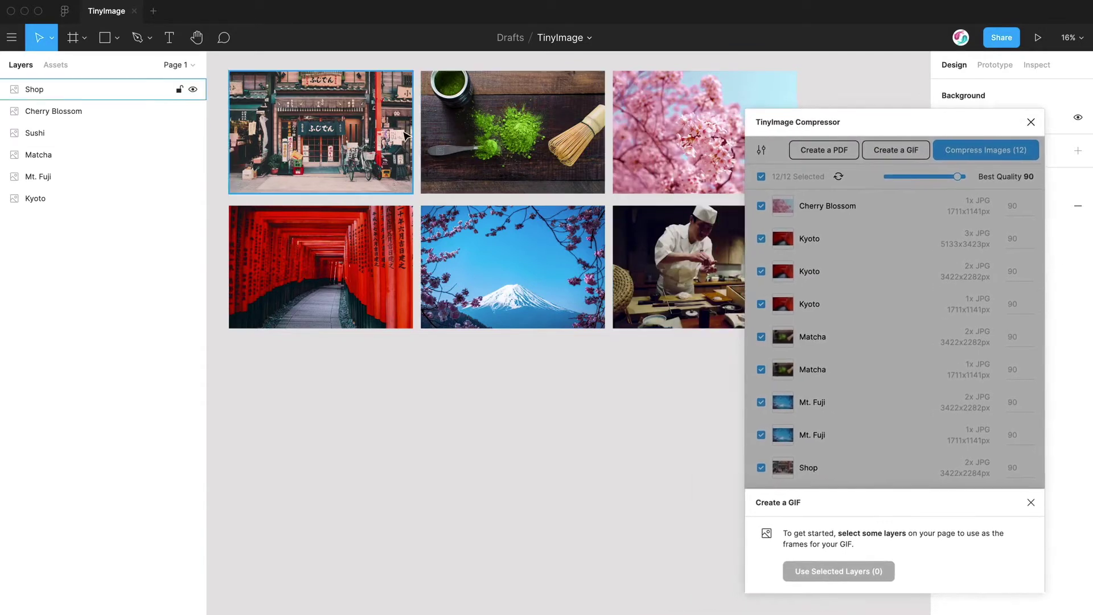
click(501, 147)
shift+click(688, 139)
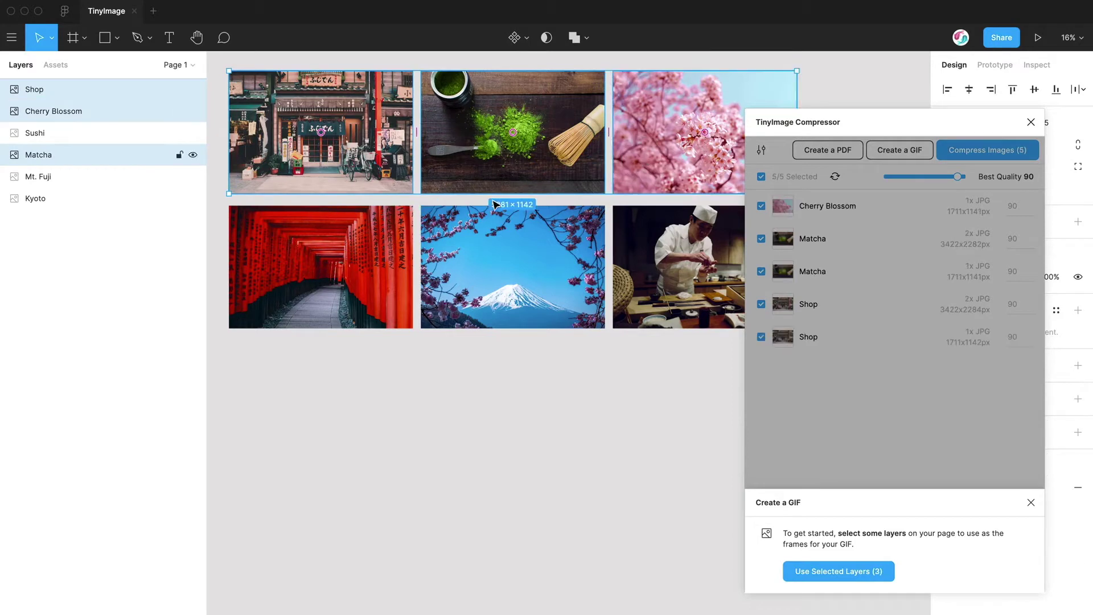
shift+click(359, 249)
shift+click(524, 261)
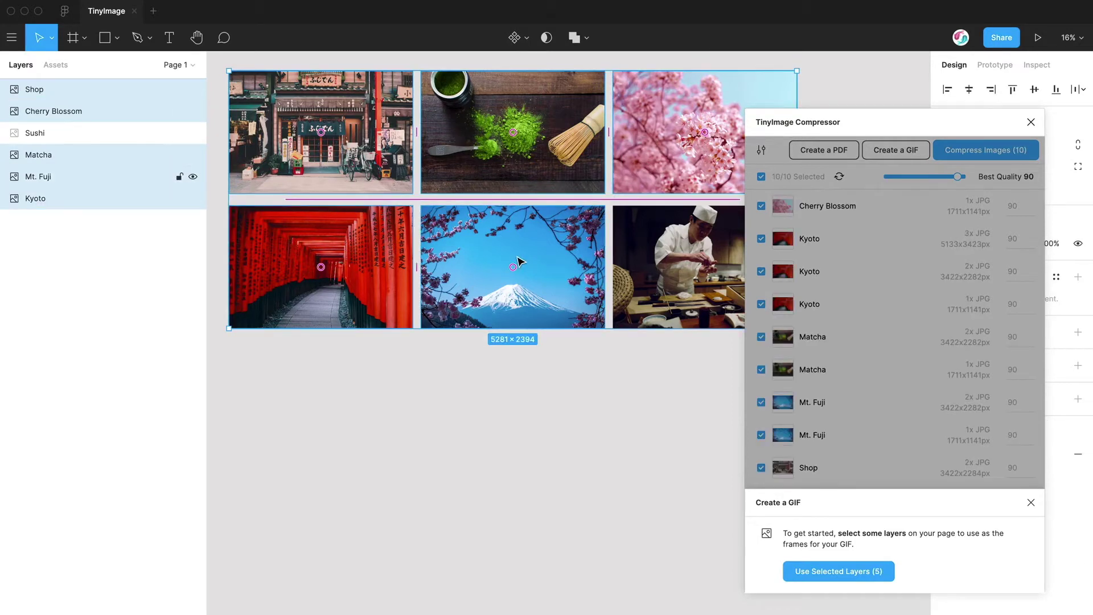
shift+click(650, 250)
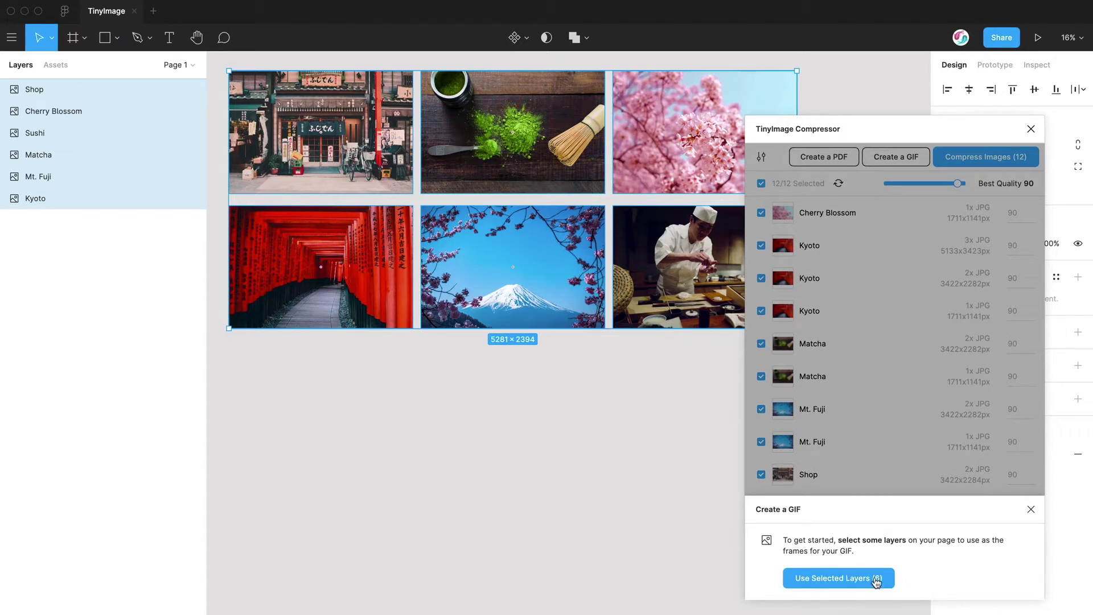
click(835, 579)
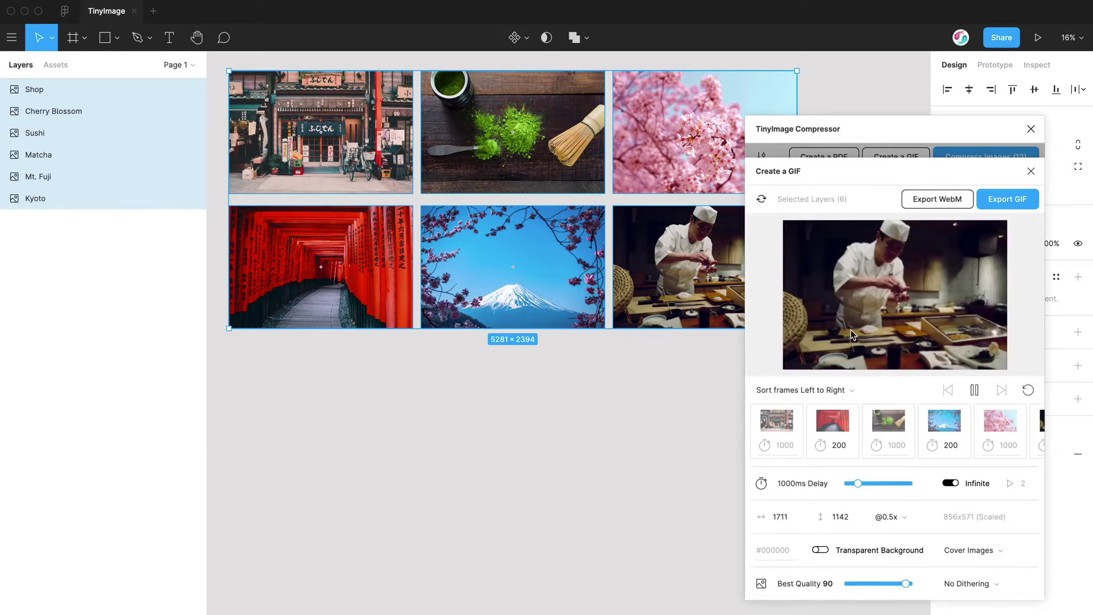
Step: Clear the 200 ms durations on the Kyoto torii and Mt. Fuji frames
click(840, 445)
key(BackSpace)
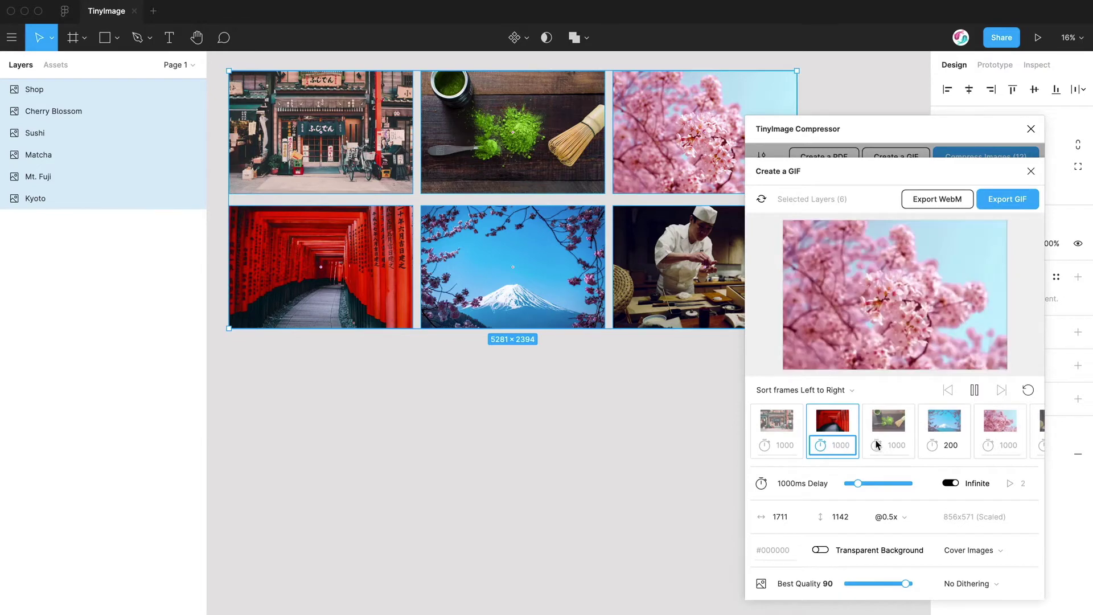
click(948, 444)
key(BackSpace)
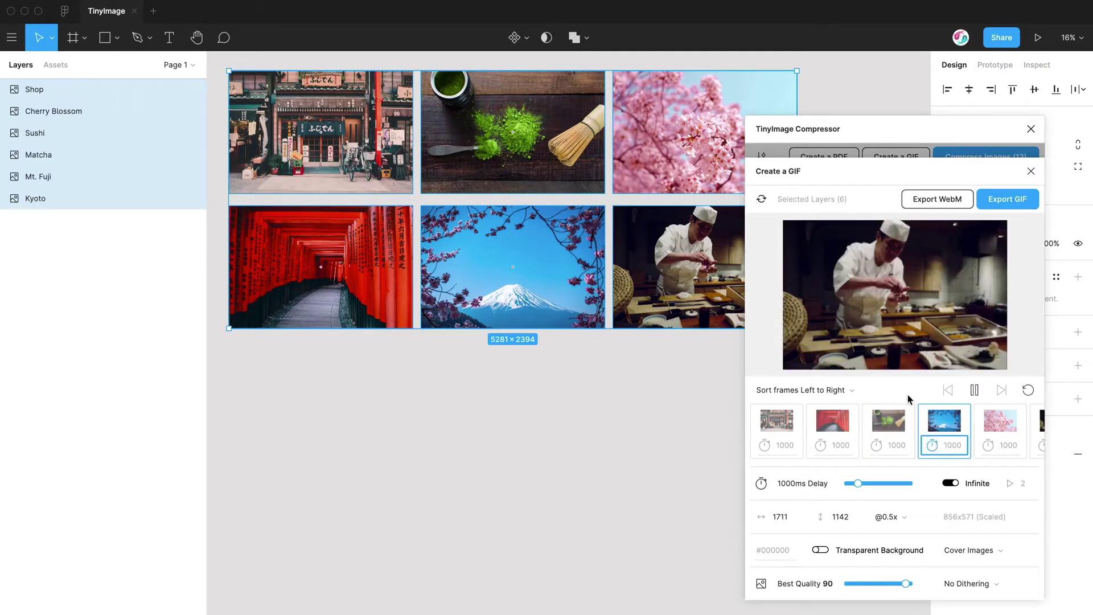
click(897, 389)
click(928, 387)
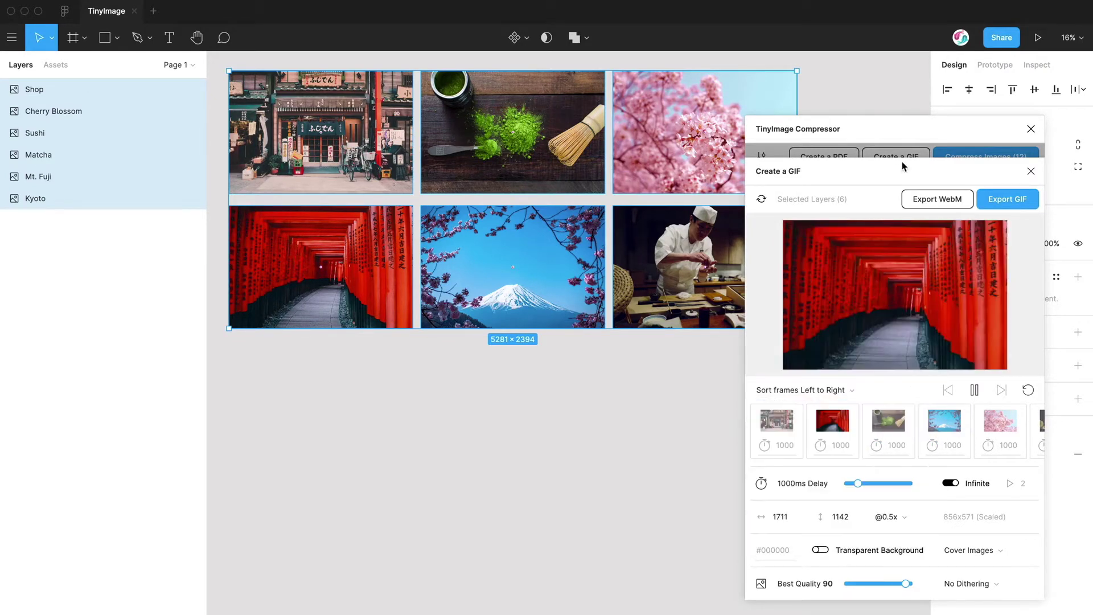
Step: Reorder the frames so Mt. Fuji comes first and Shop sits fourth
drag(904, 143, 883, 124)
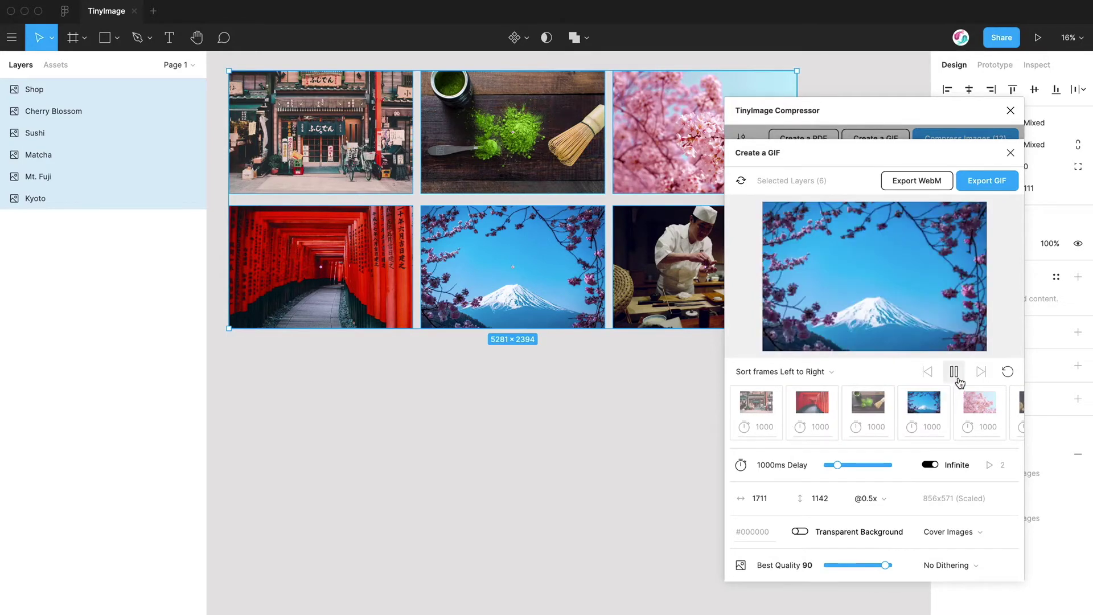
drag(923, 402, 812, 405)
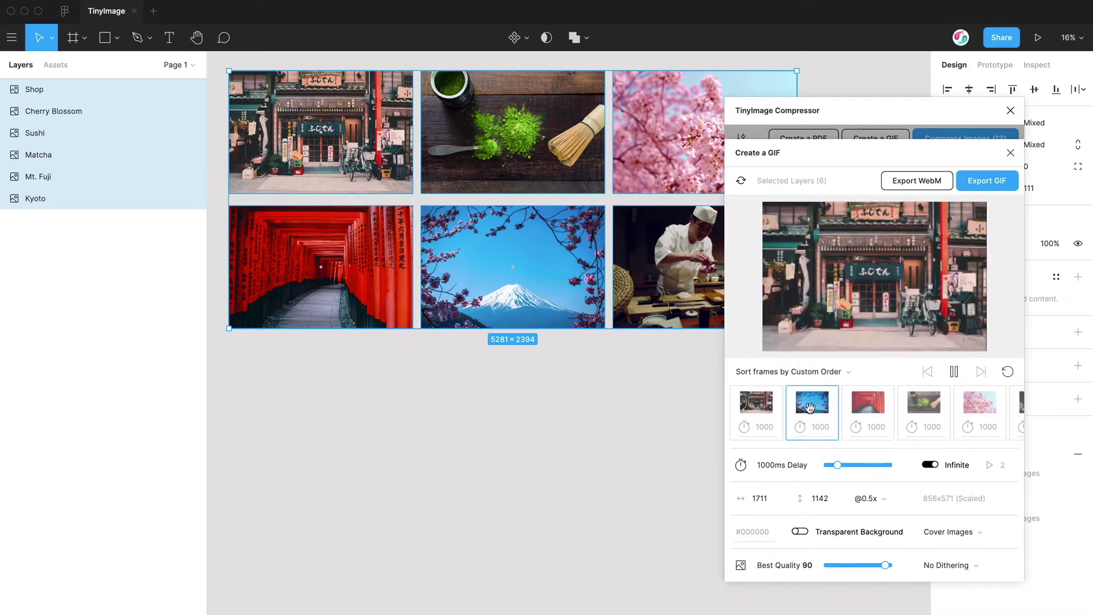
click(754, 403)
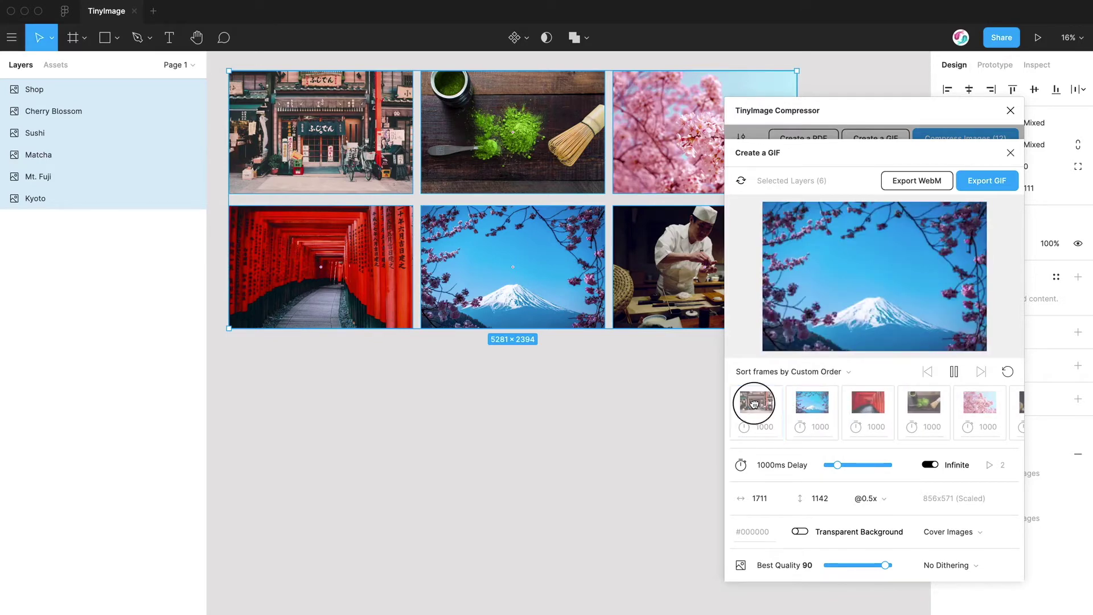
drag(754, 403, 823, 404)
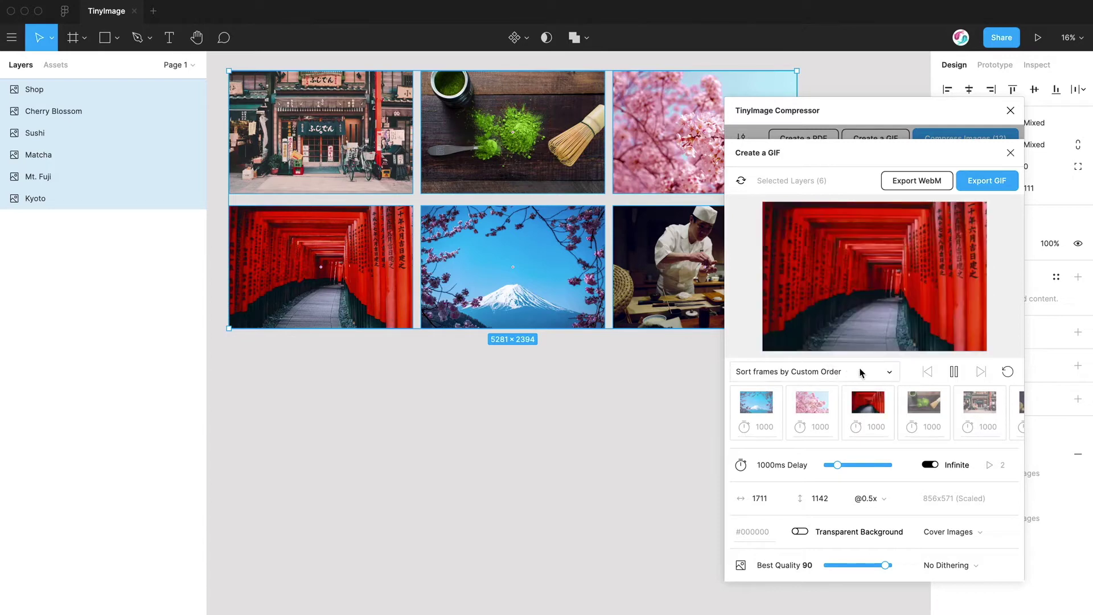
Step: Sort the GIF frames Left to Right, then Top to Bottom so Shop plays first
click(824, 371)
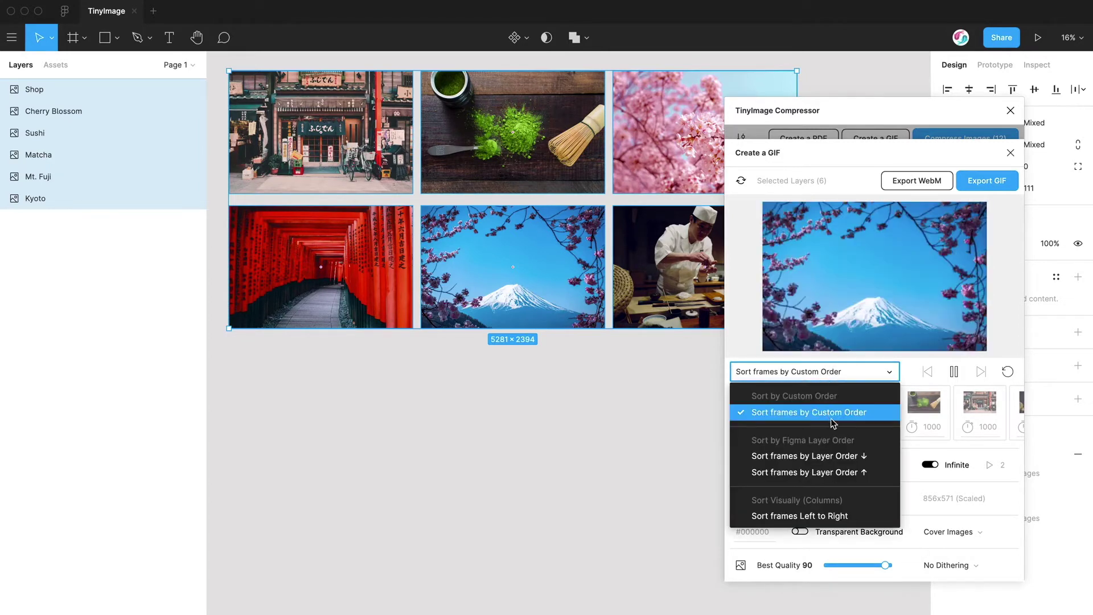
scroll(831, 428, down, 1)
scroll(823, 478, up, 1)
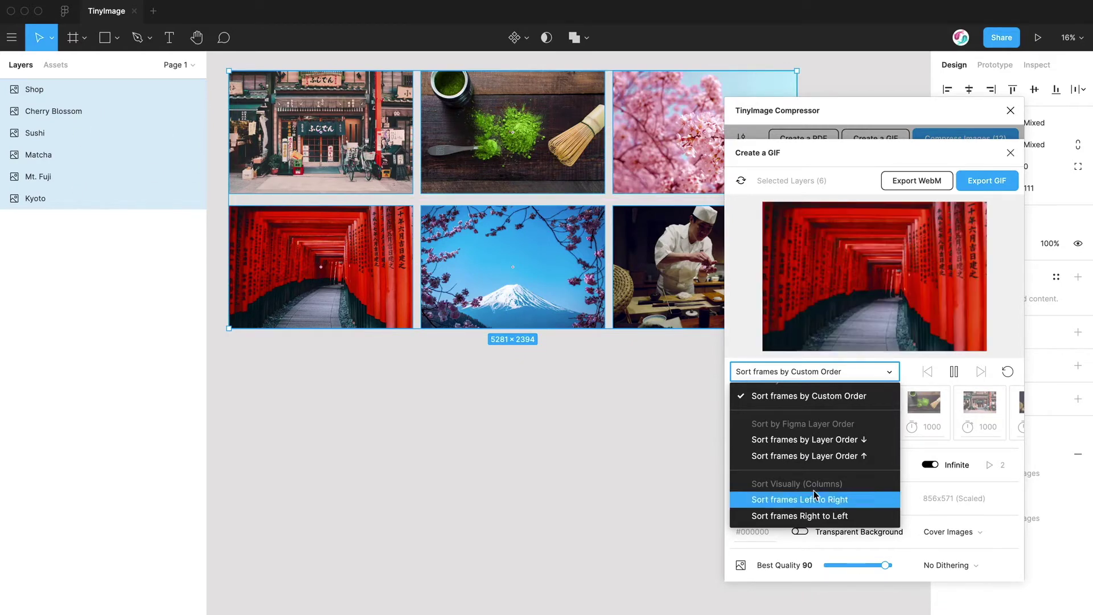
scroll(813, 493, down, 1)
scroll(813, 493, down, 4)
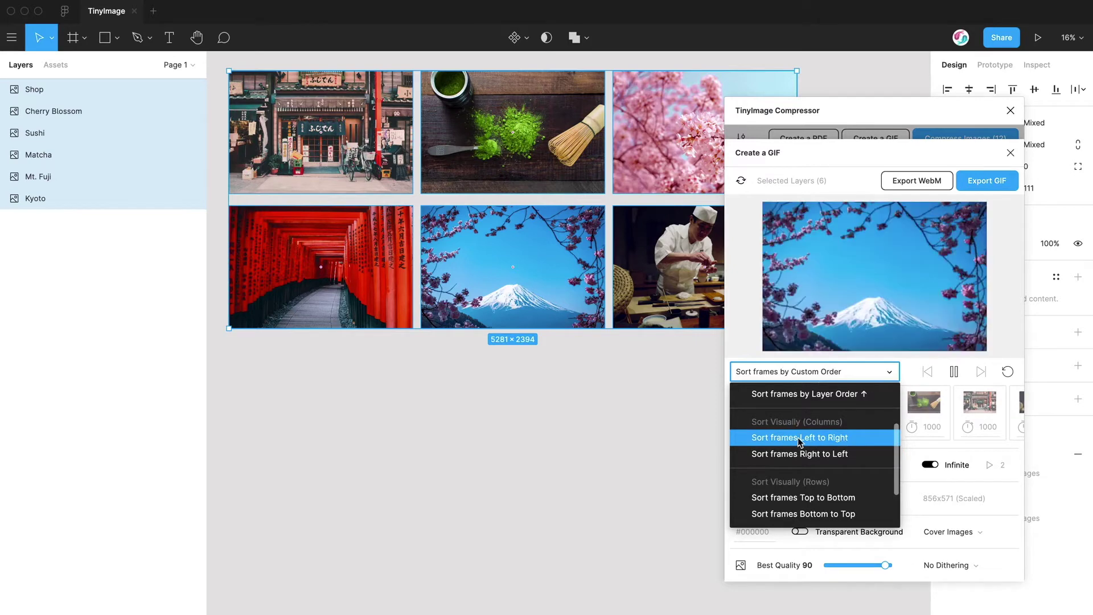
click(806, 442)
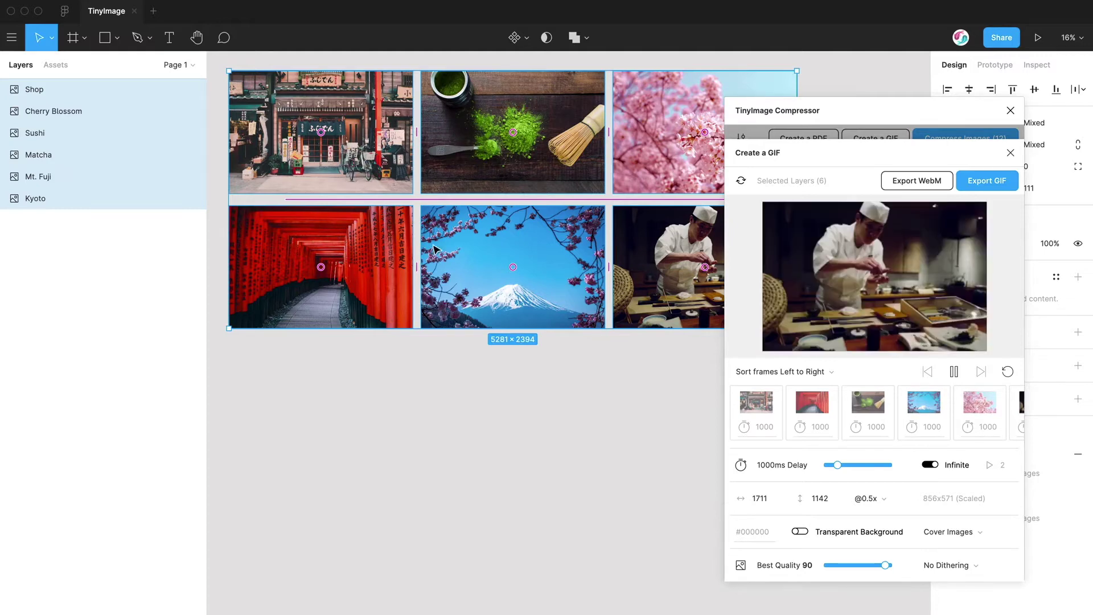
click(805, 371)
scroll(814, 424, down, 3)
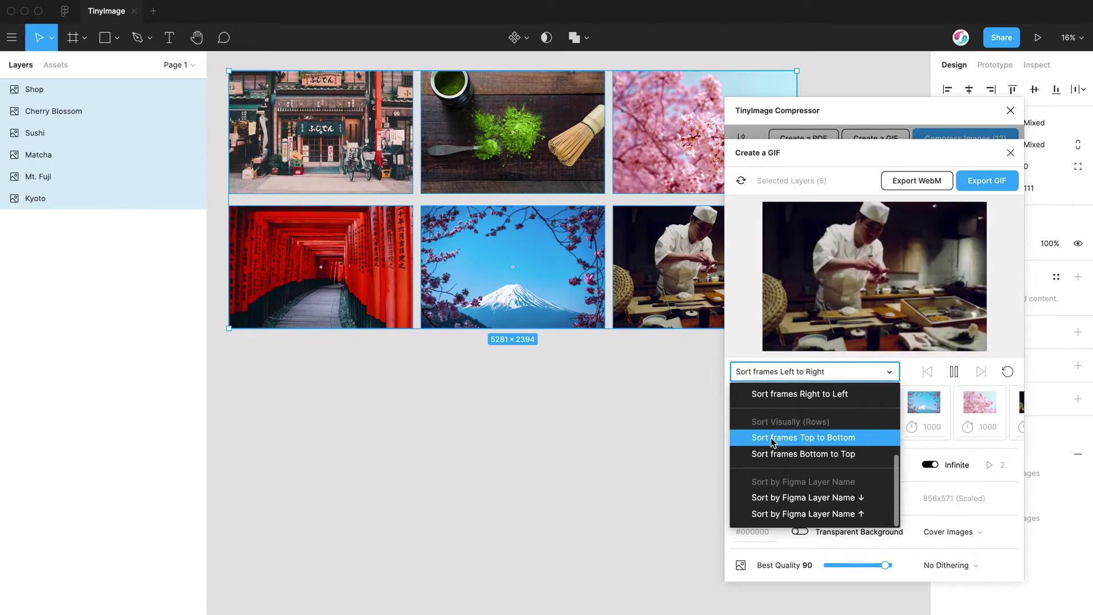
click(797, 439)
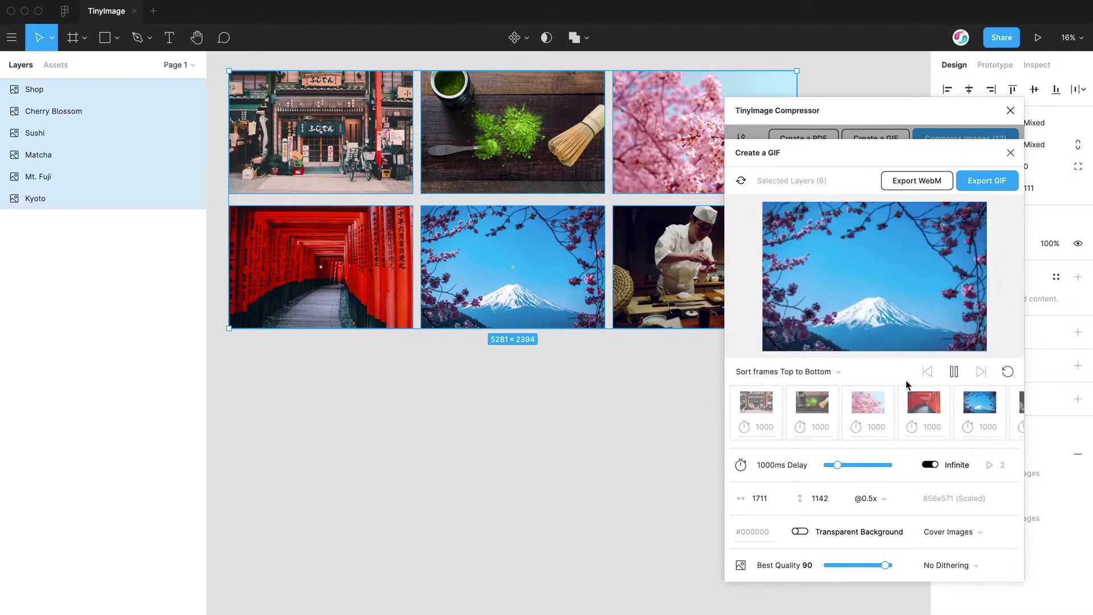
click(954, 373)
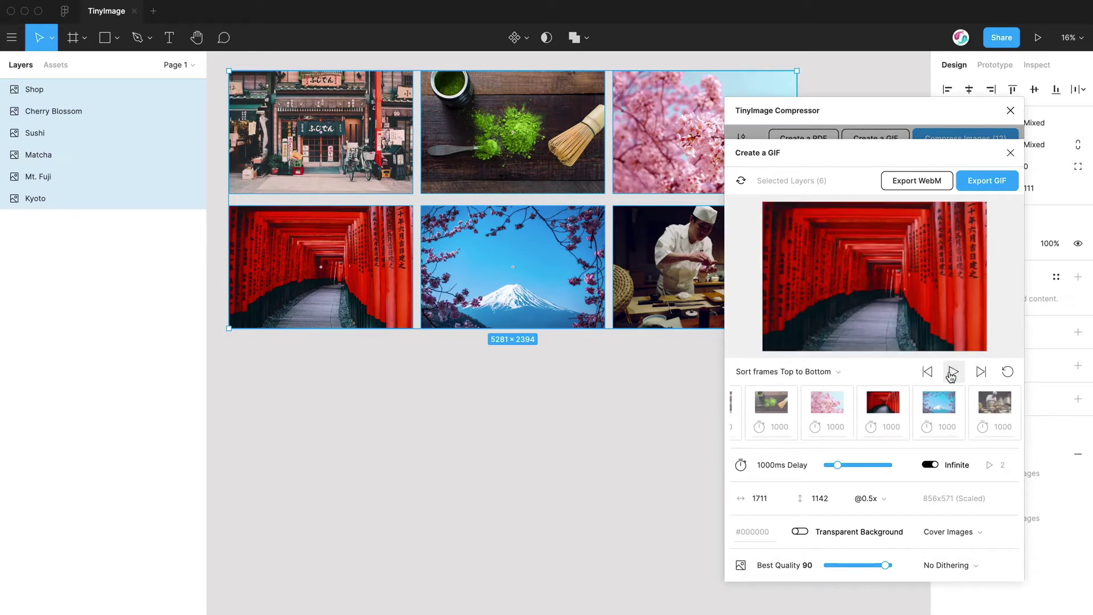
click(980, 373)
click(980, 373)
click(926, 373)
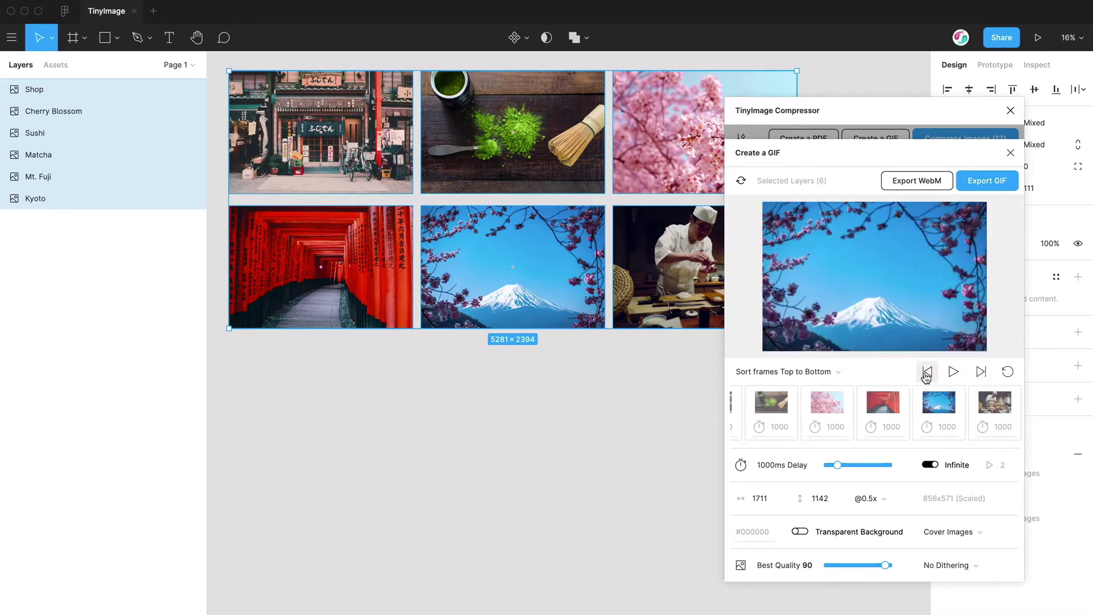
click(927, 373)
click(926, 373)
click(926, 373)
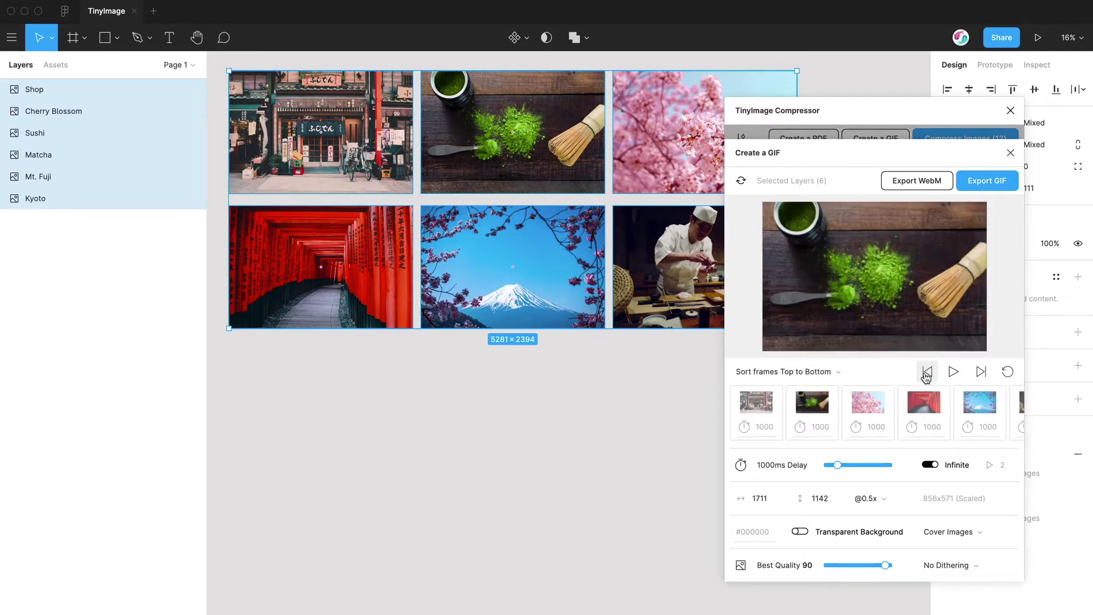
click(927, 373)
click(981, 373)
click(981, 375)
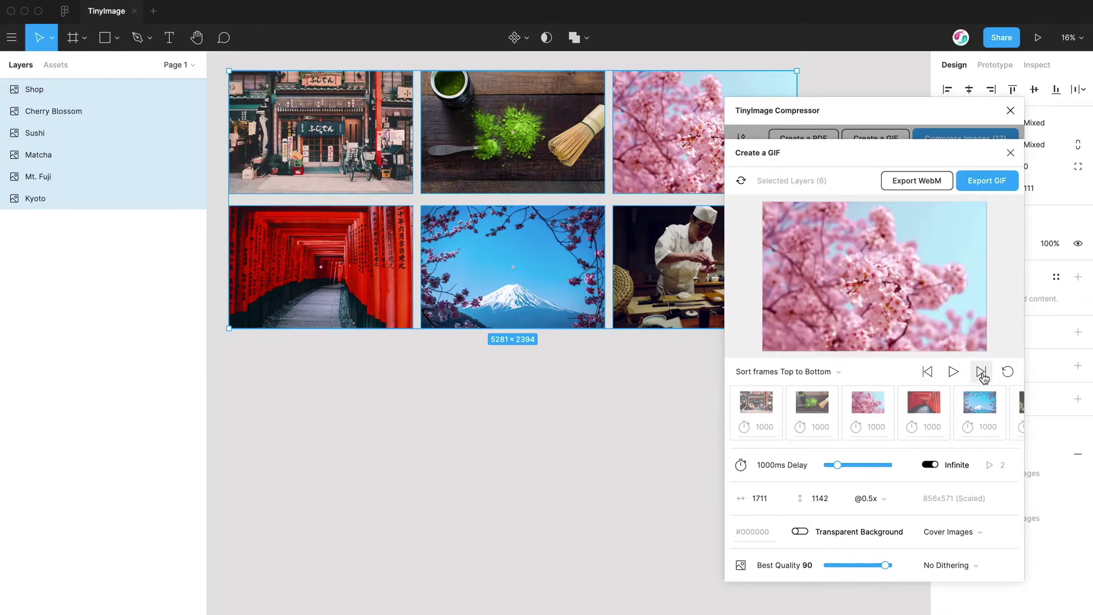
click(980, 373)
click(980, 373)
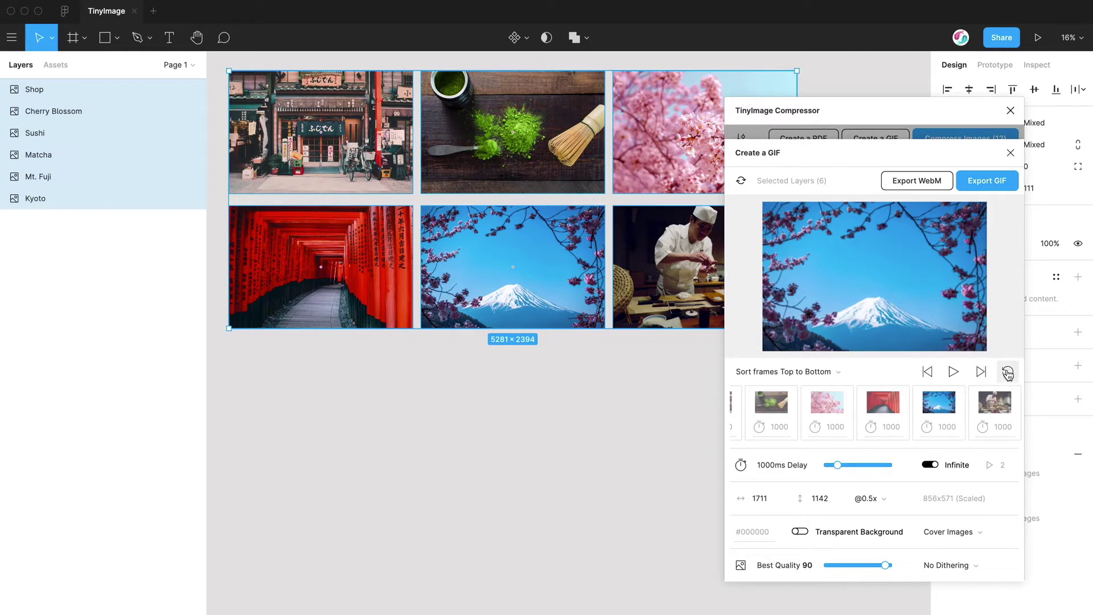
click(1007, 372)
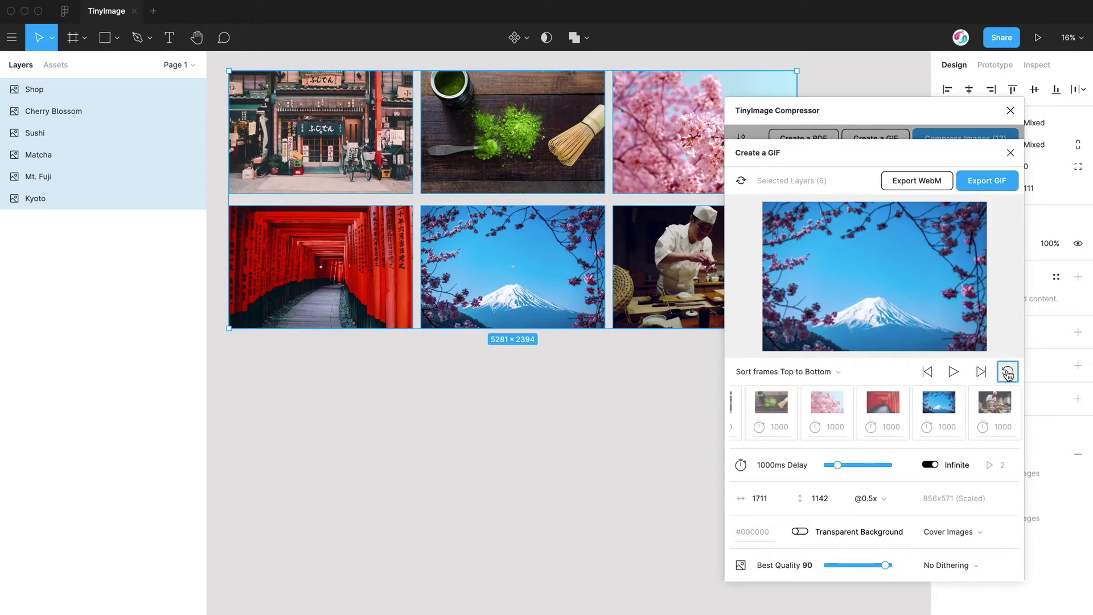
click(955, 374)
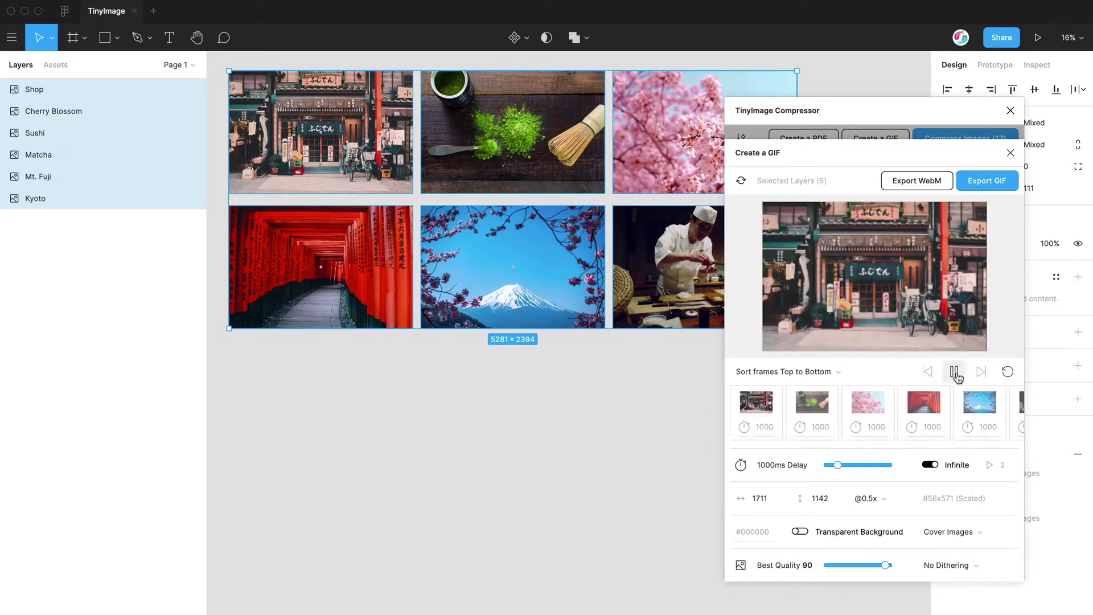
click(1008, 372)
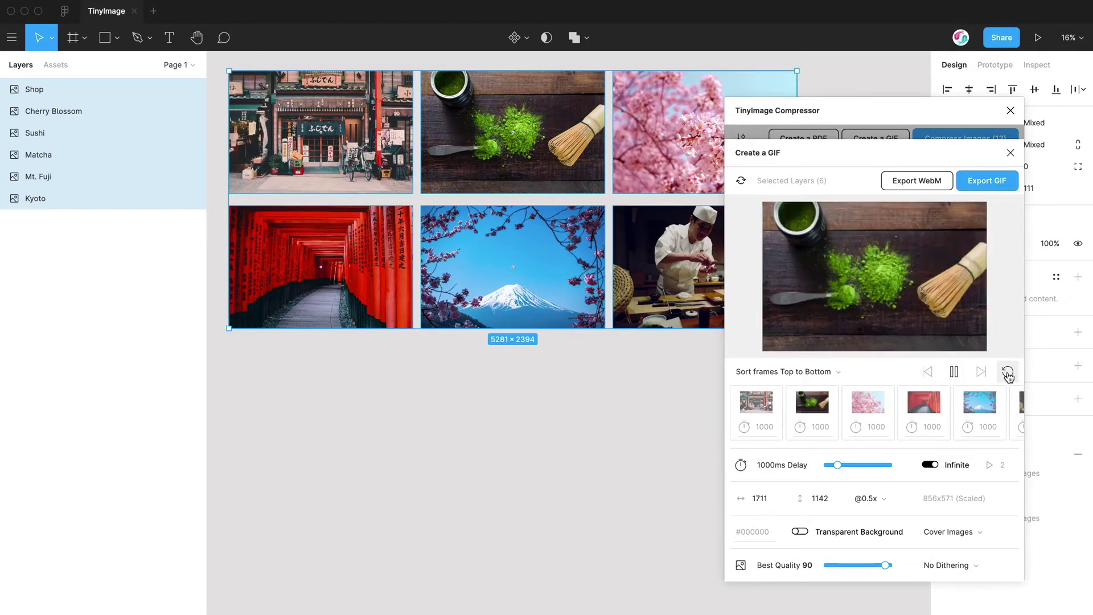
click(954, 374)
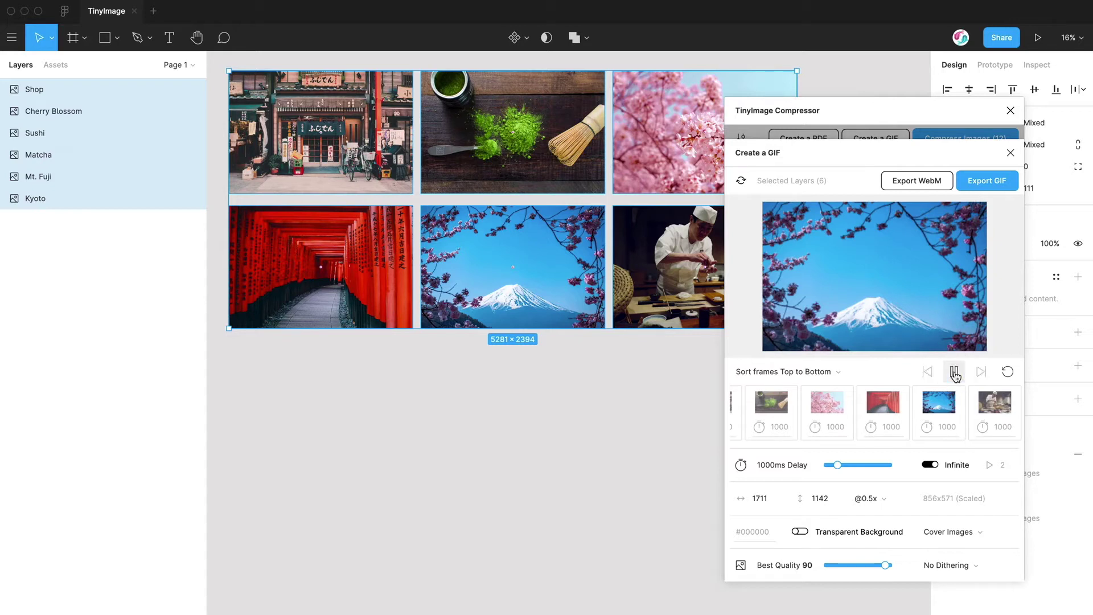
click(955, 374)
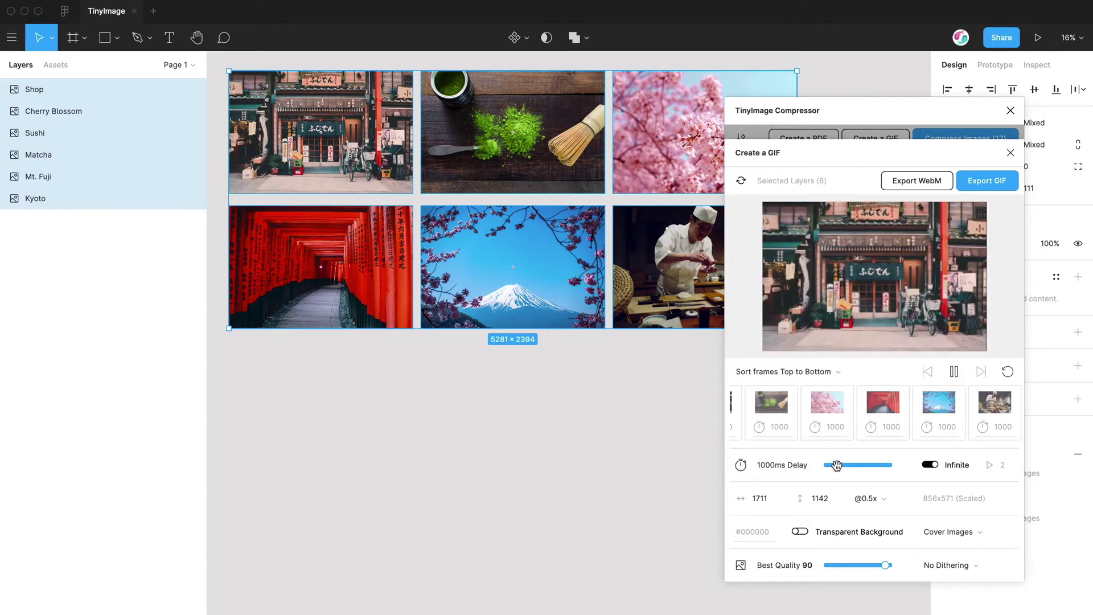
Step: Adjust the Delay slider until every frame's delay reads 2000ms
drag(837, 465, 829, 465)
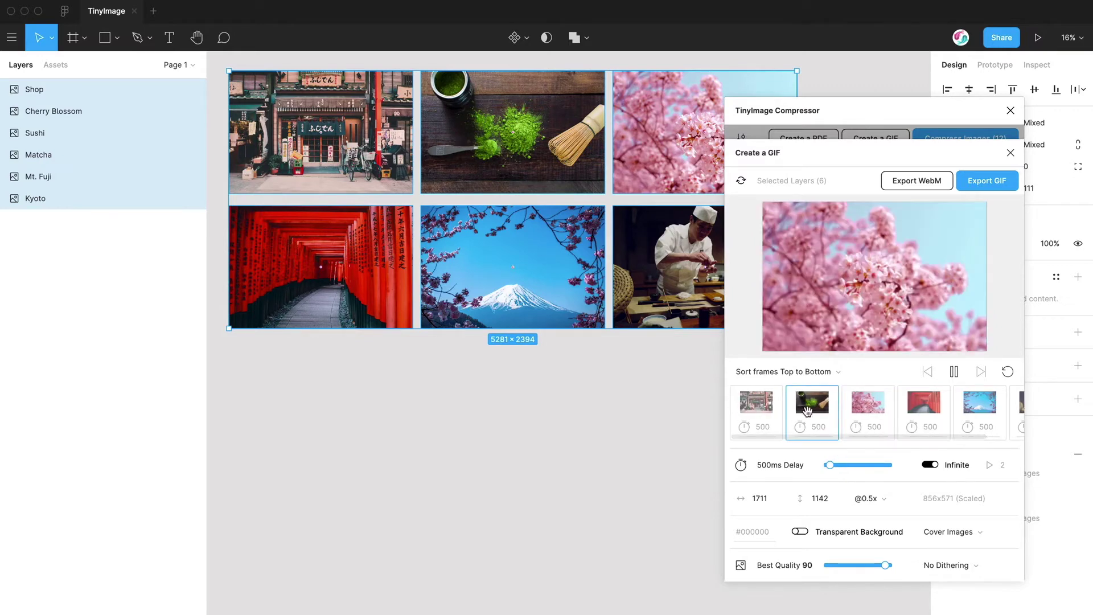
click(829, 465)
drag(830, 465, 824, 464)
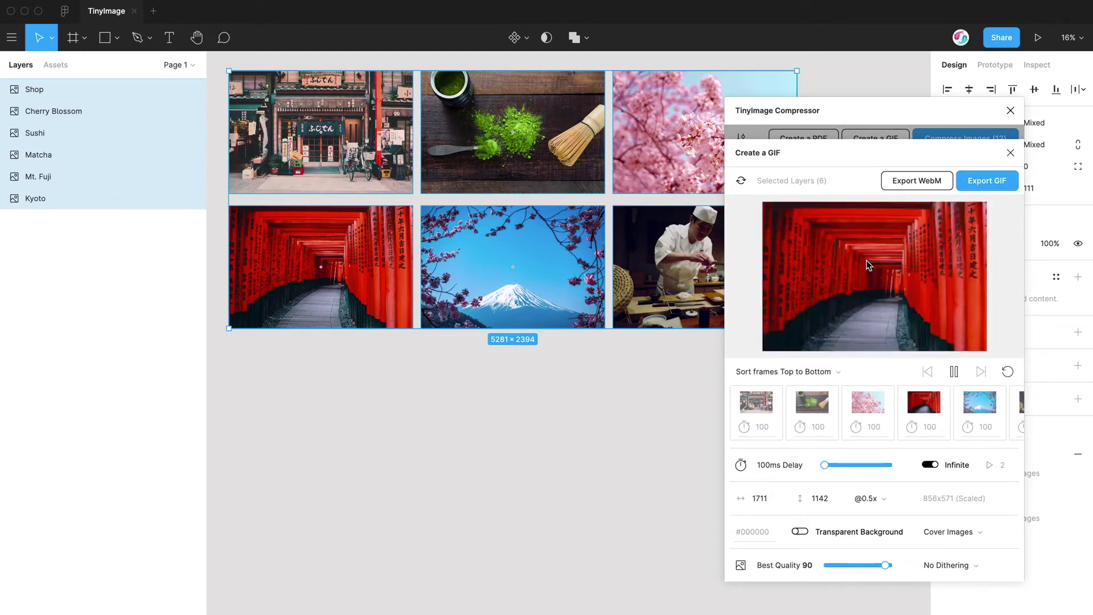
drag(825, 464, 850, 465)
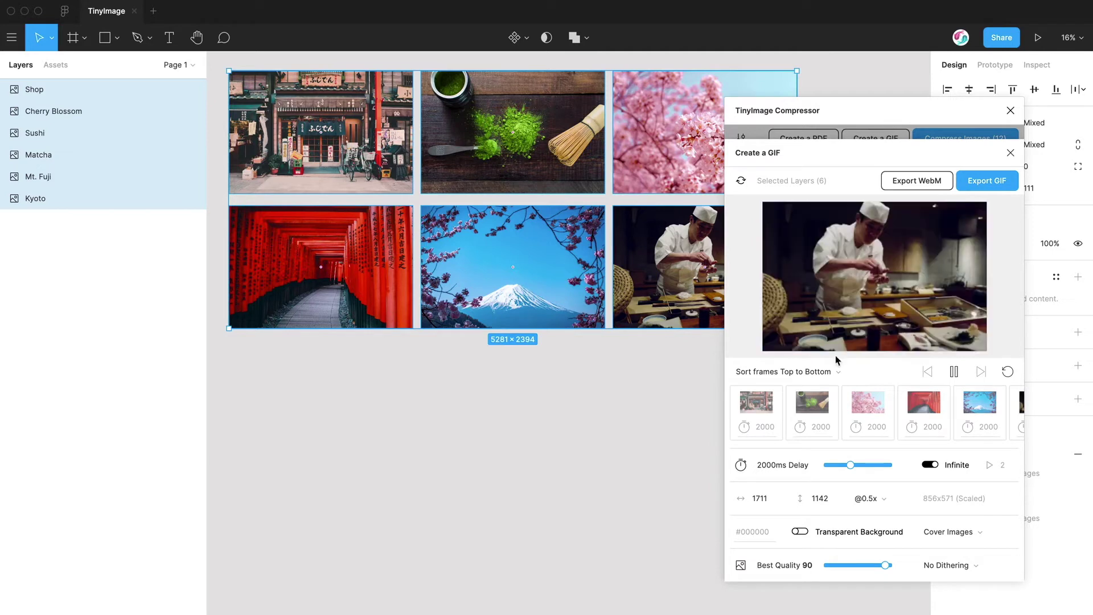
Step: Set the Matcha and Kyoto torii frames to 500 ms and the overall Delay to 1000ms
click(817, 428)
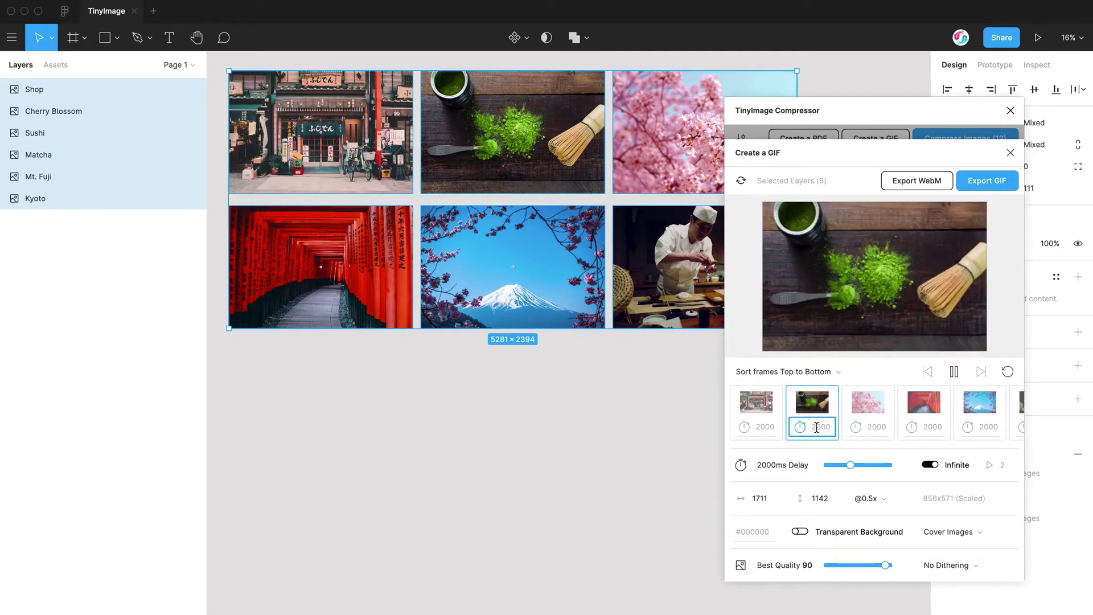
text(500)
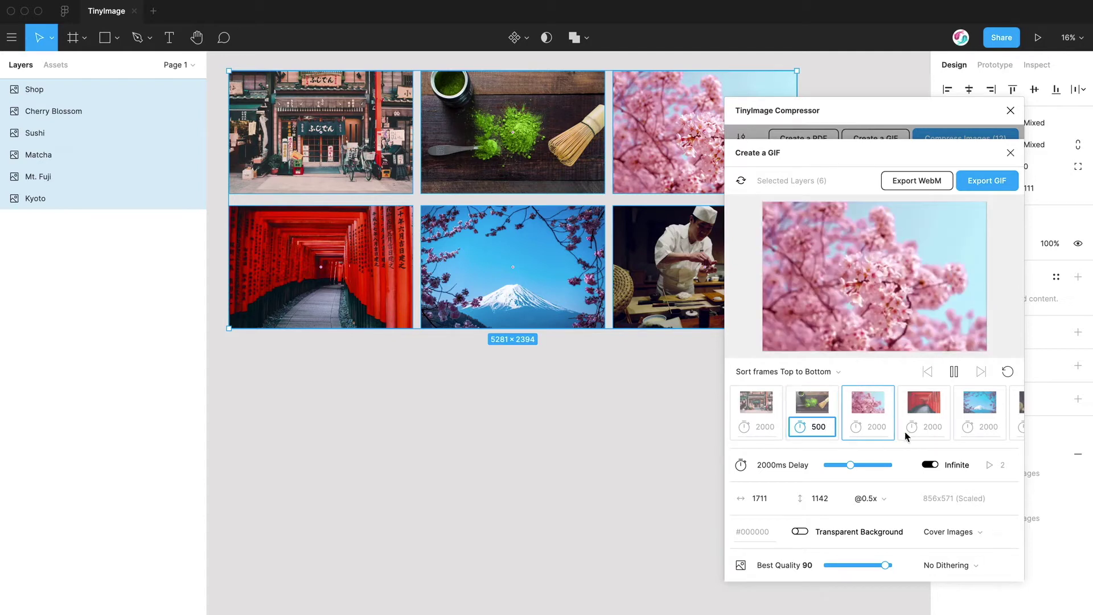
click(928, 426)
text(50)
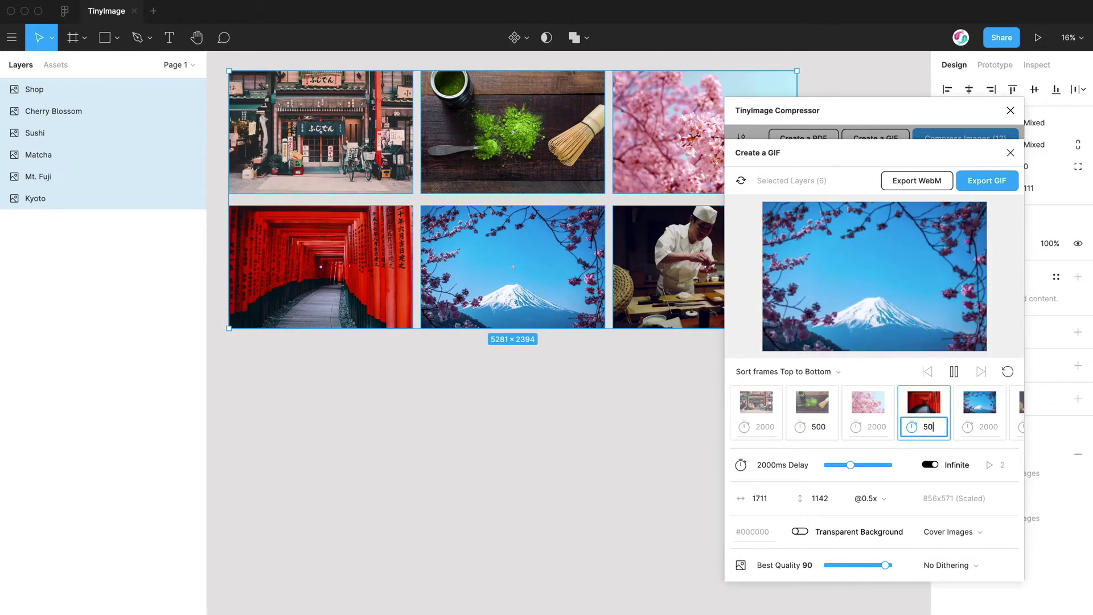
text(0)
click(903, 452)
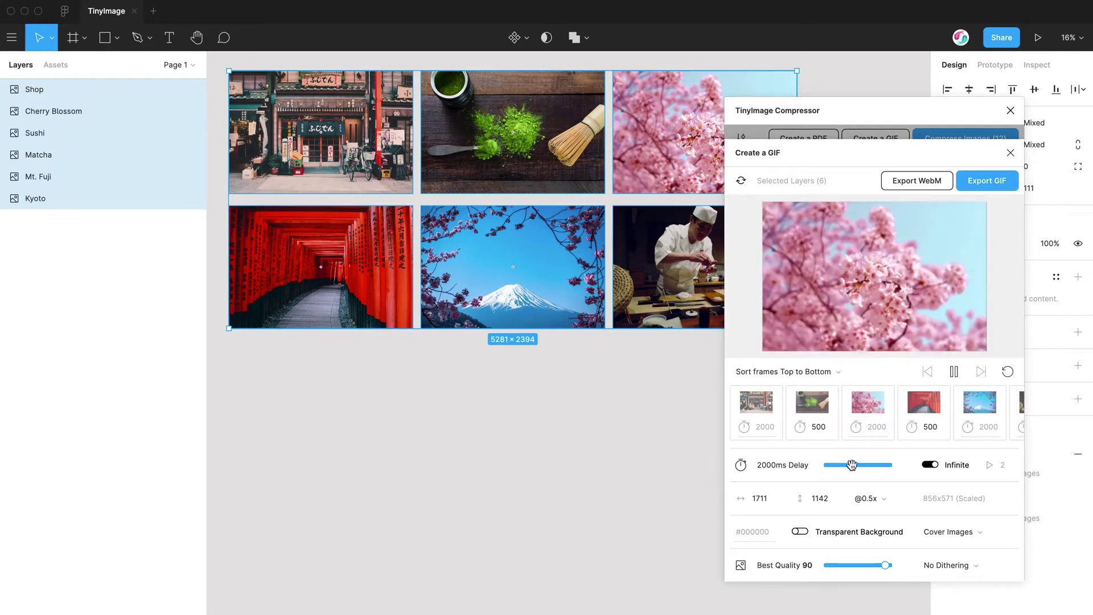
drag(851, 465, 838, 462)
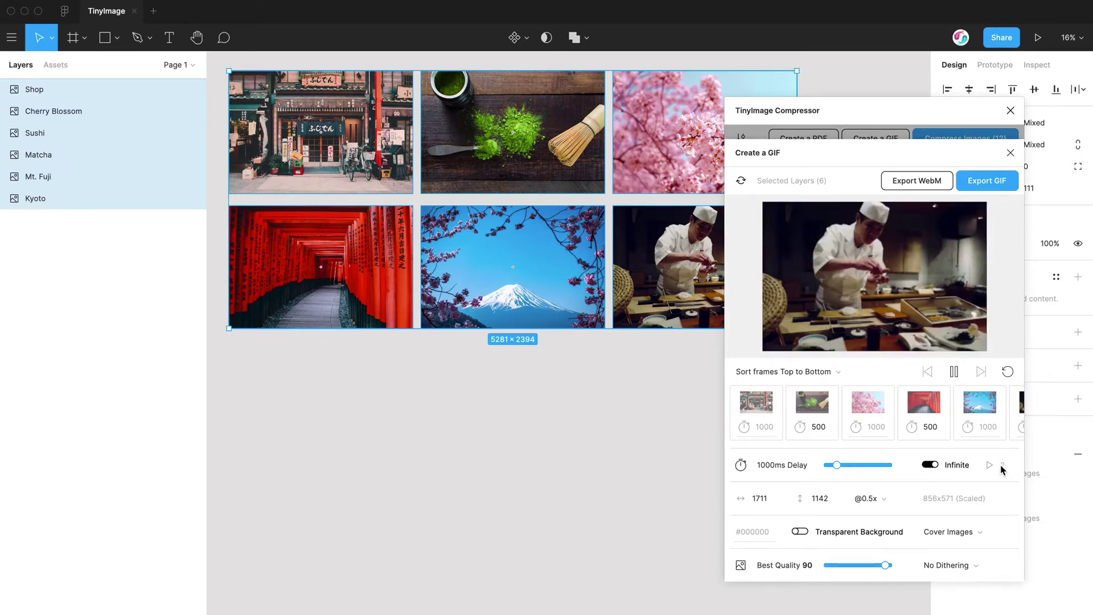
Step: Switch off Infinite, set a loop count of 10, then re-enable Infinite looping
click(931, 465)
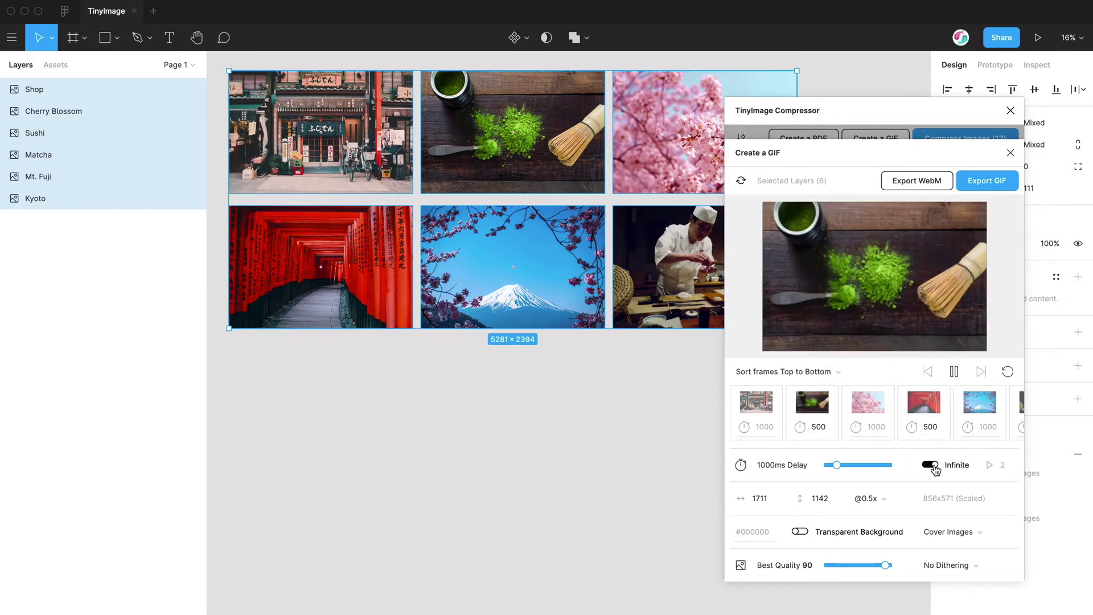
click(995, 466)
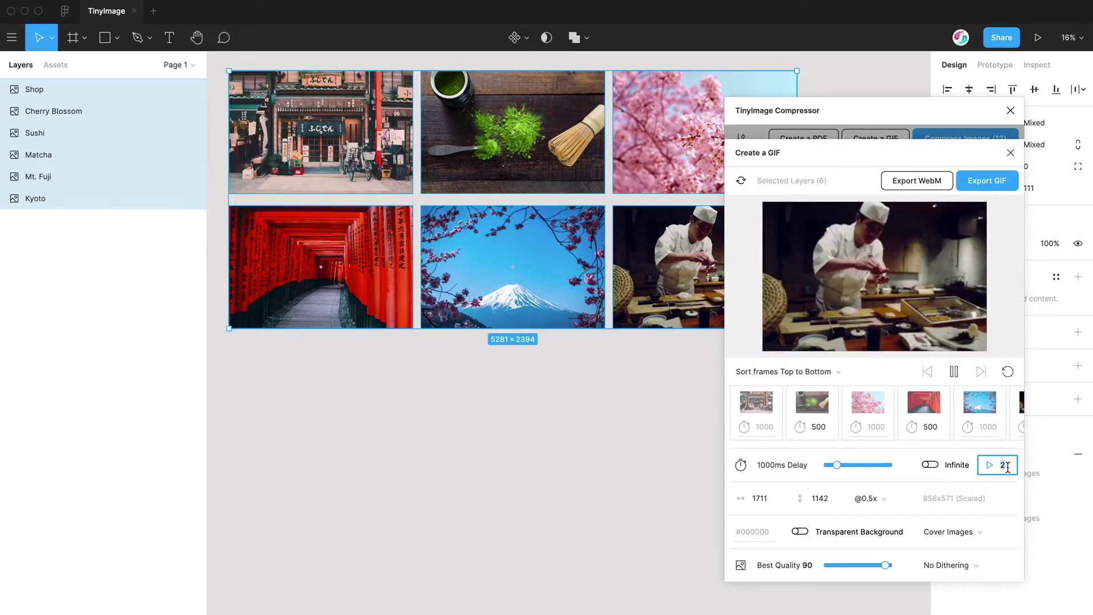
text(4)
text(2)
click(929, 465)
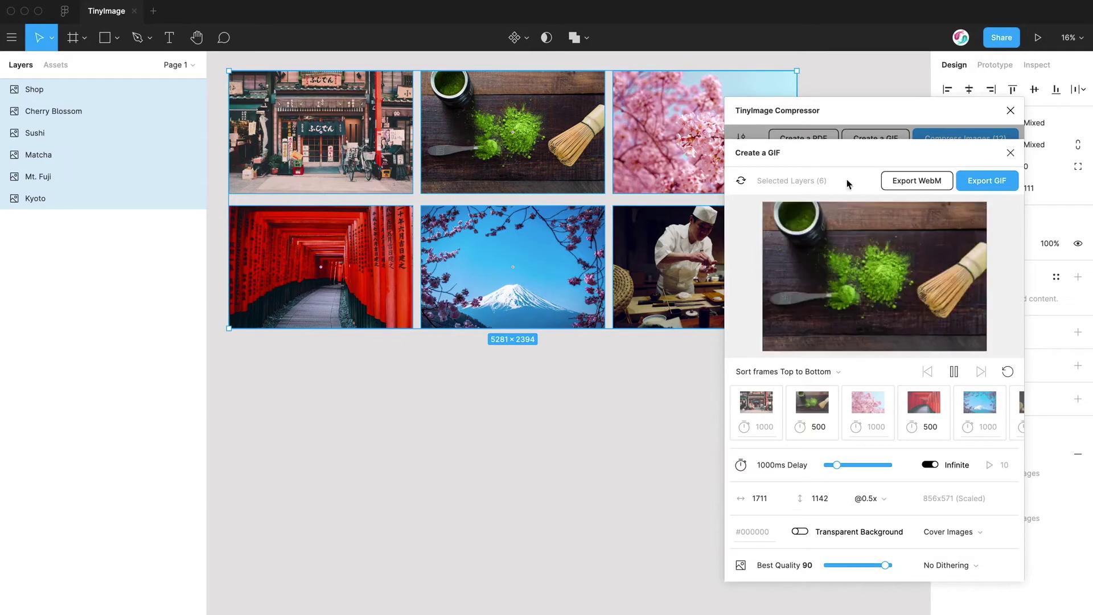
Step: Select the Shop image and change the GIF width from 1711 to 500
drag(849, 107, 840, 113)
click(851, 91)
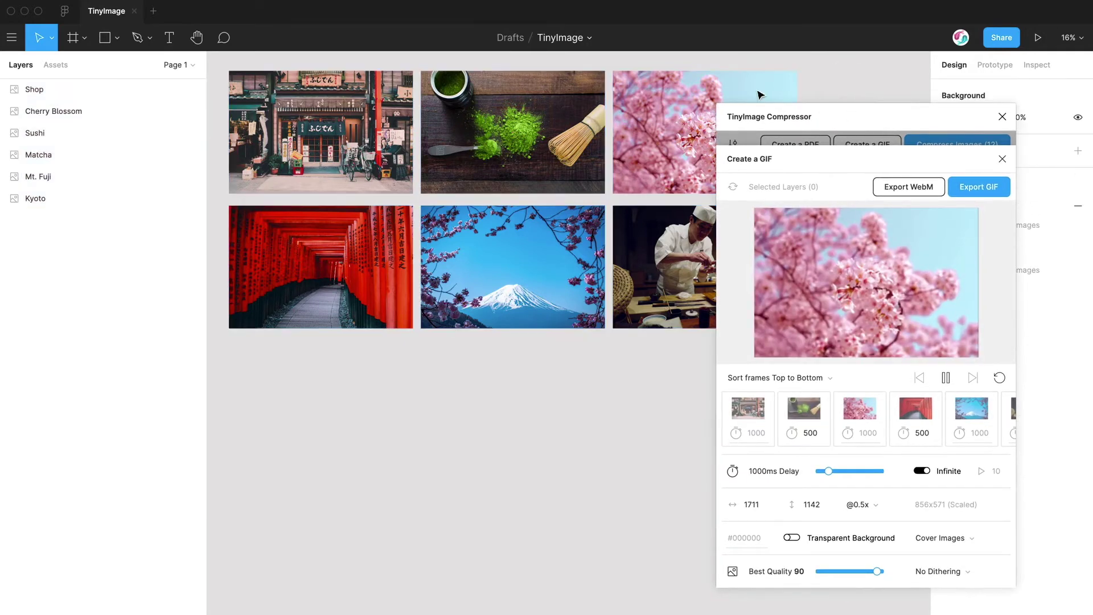
click(330, 117)
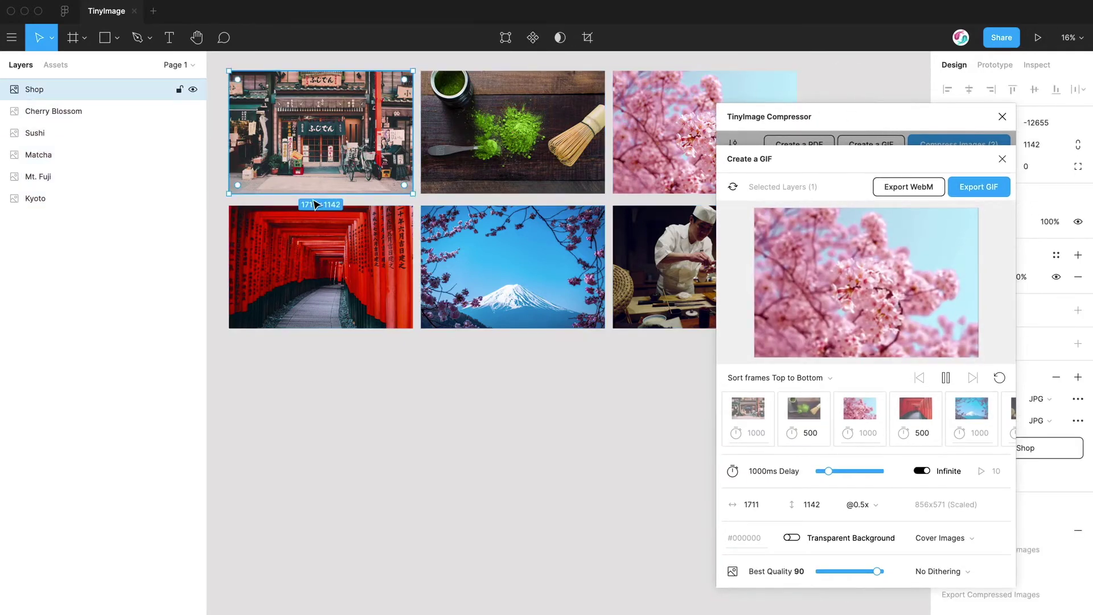
click(765, 504)
drag(766, 505, 744, 505)
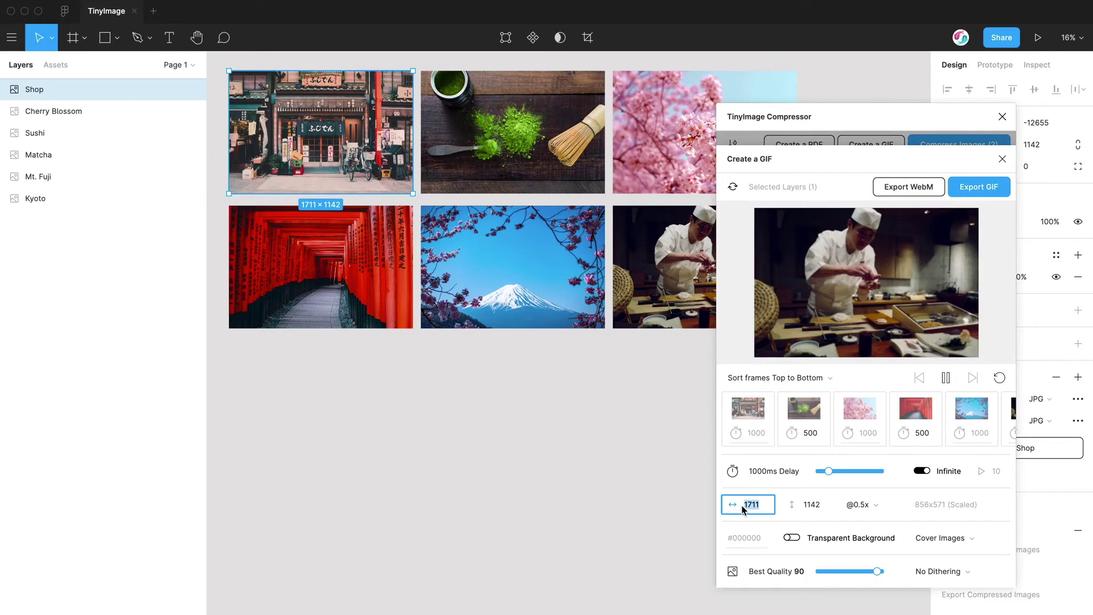
text(500)
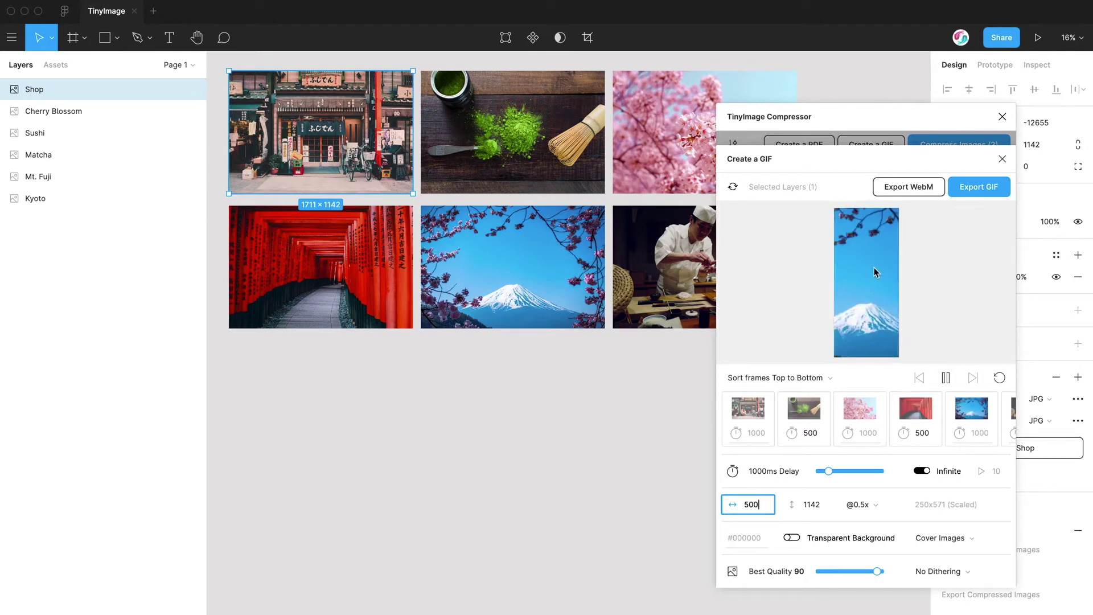
Step: Test a 500 height, then restore the GIF dimensions to 1711 × 1142
click(805, 505)
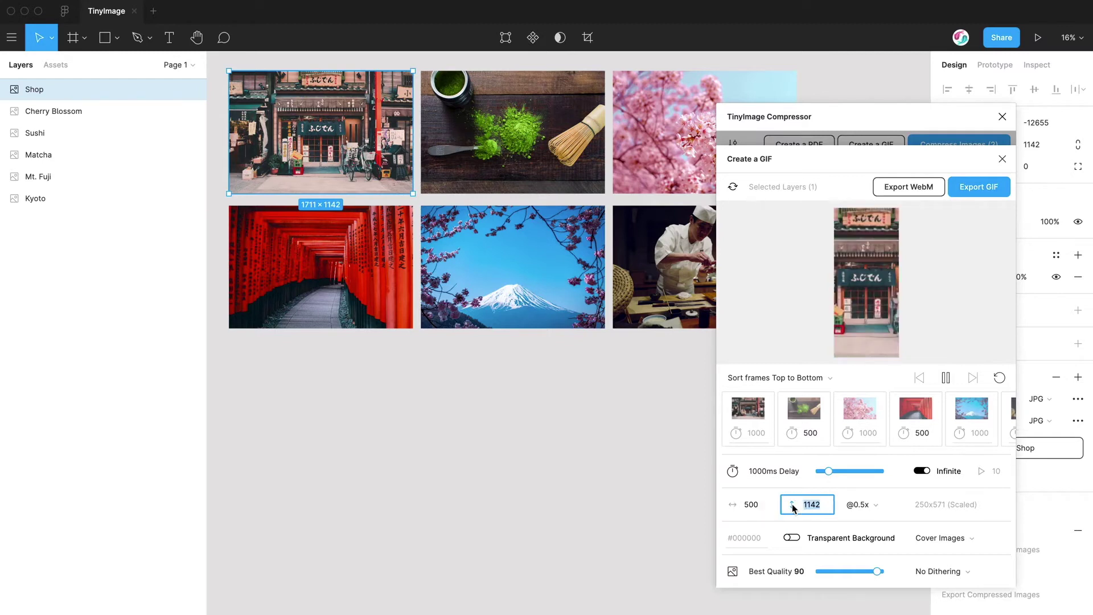
click(734, 506)
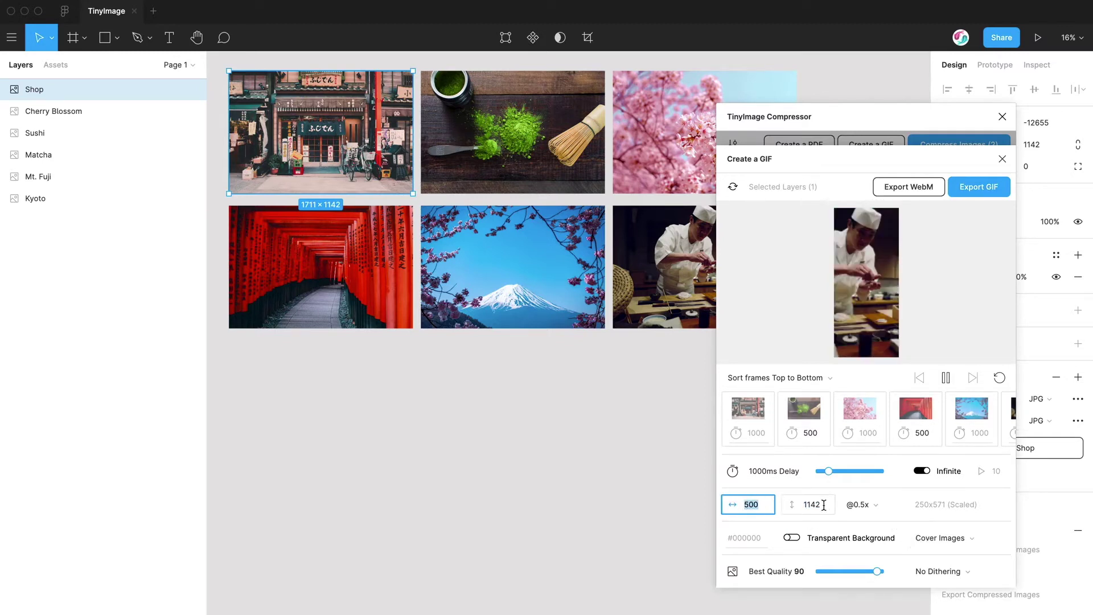
click(796, 505)
text(1711)
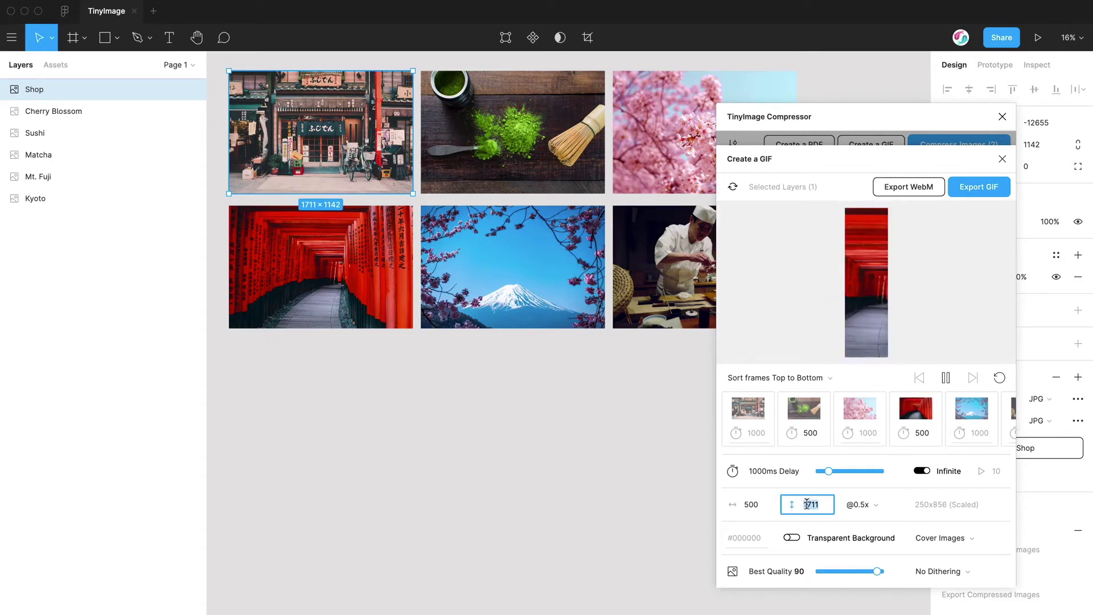
drag(824, 506, 792, 507)
text(500)
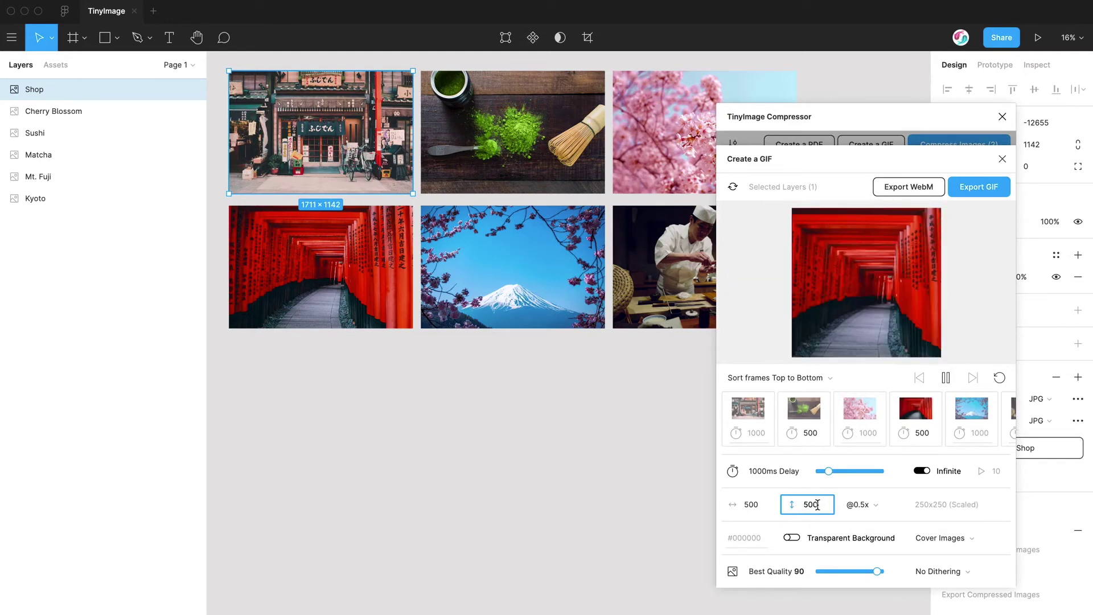
click(792, 504)
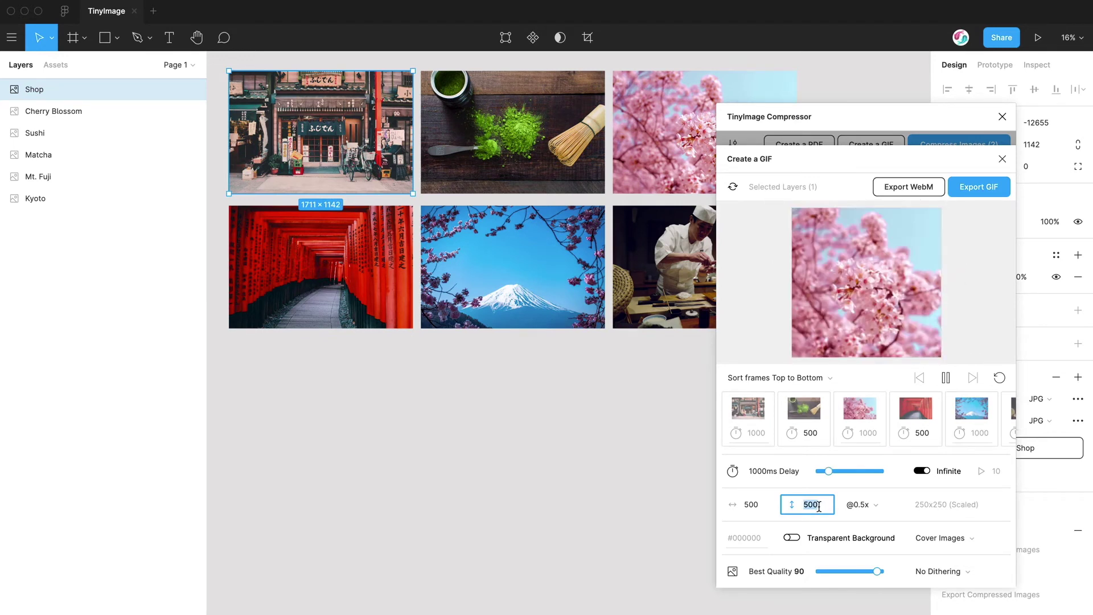
key(BackSpace)
click(766, 503)
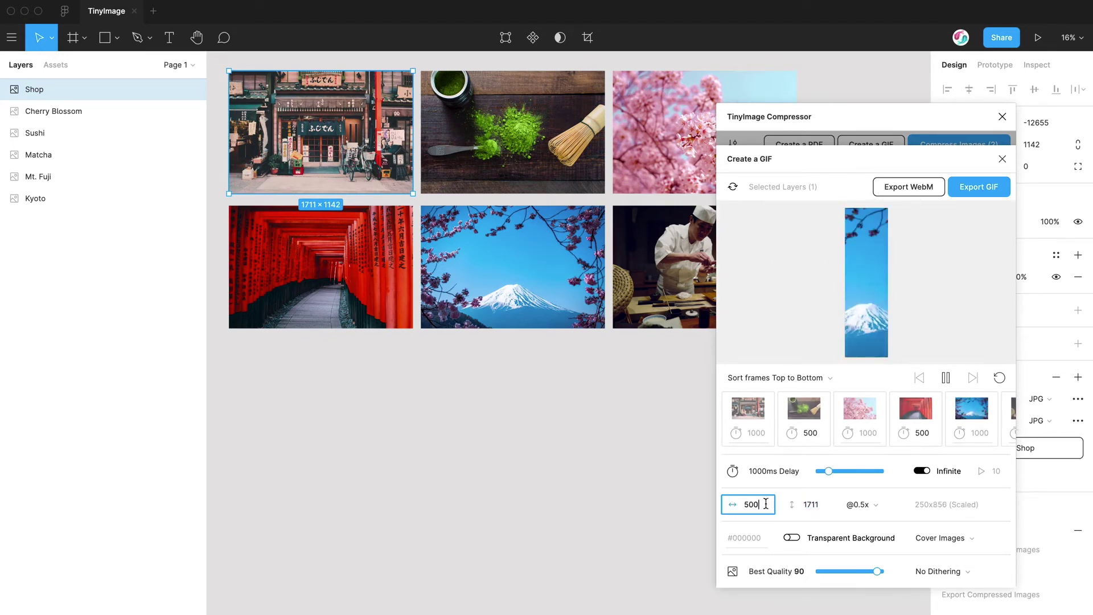
click(788, 506)
click(733, 507)
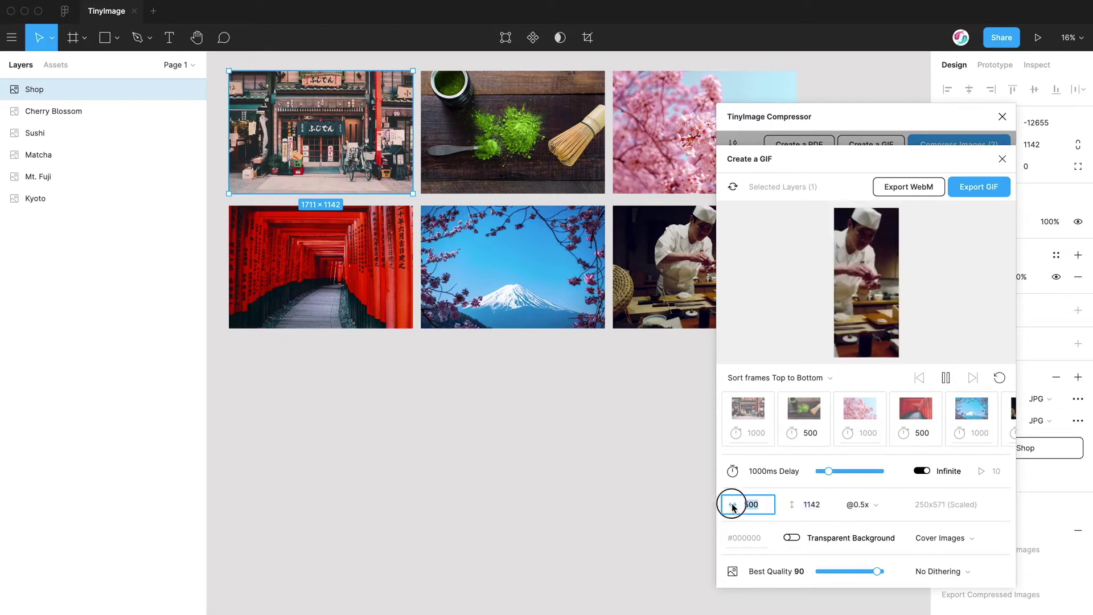
key(ctrl+z)
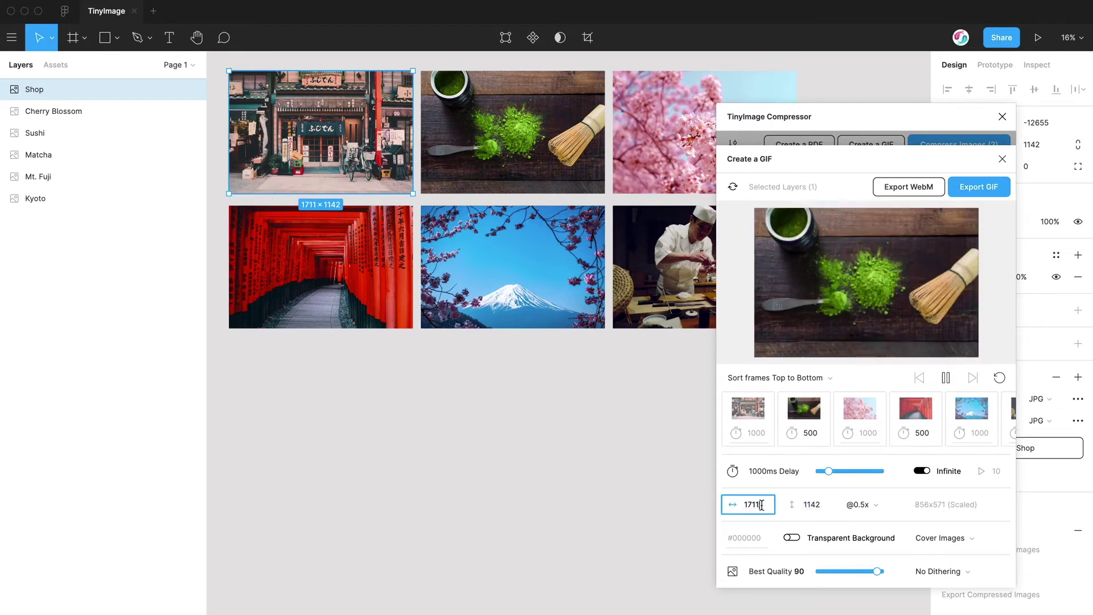
click(877, 510)
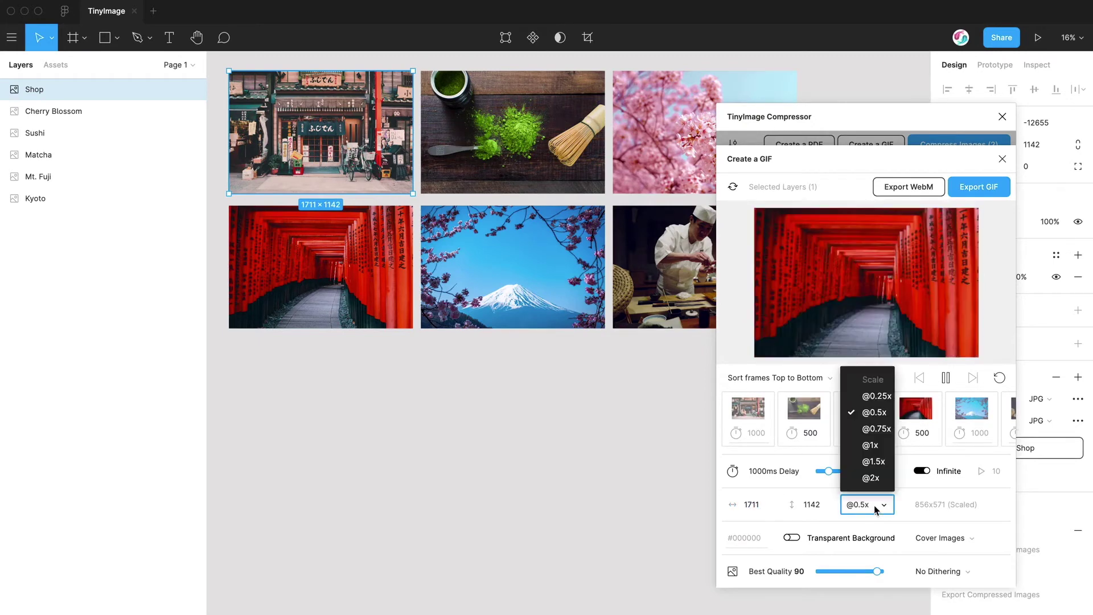
click(869, 448)
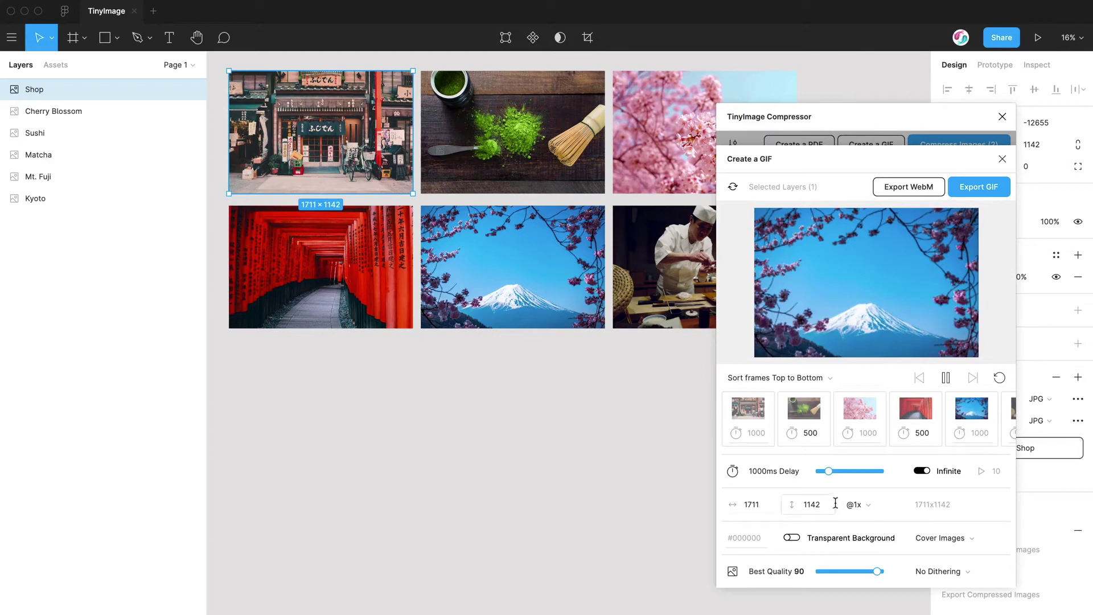
click(867, 504)
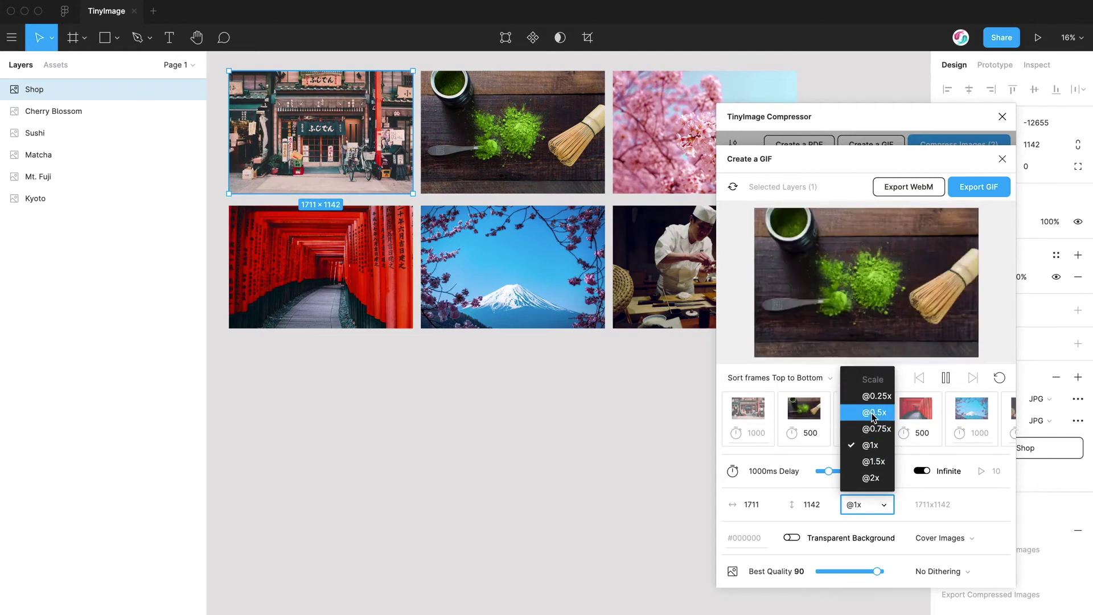
click(875, 413)
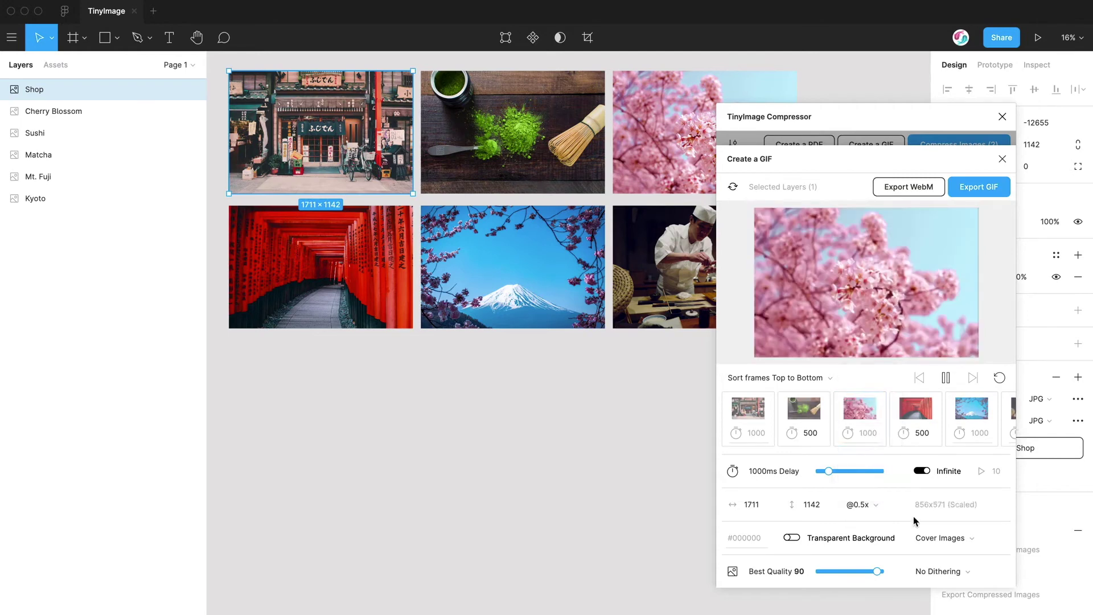
click(877, 505)
click(866, 477)
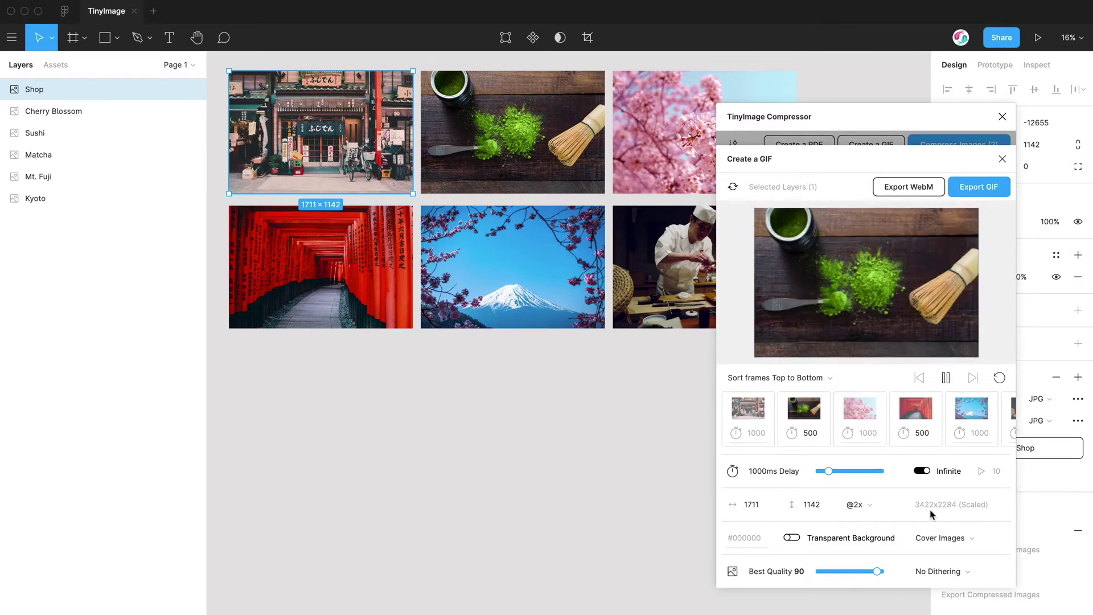
click(870, 504)
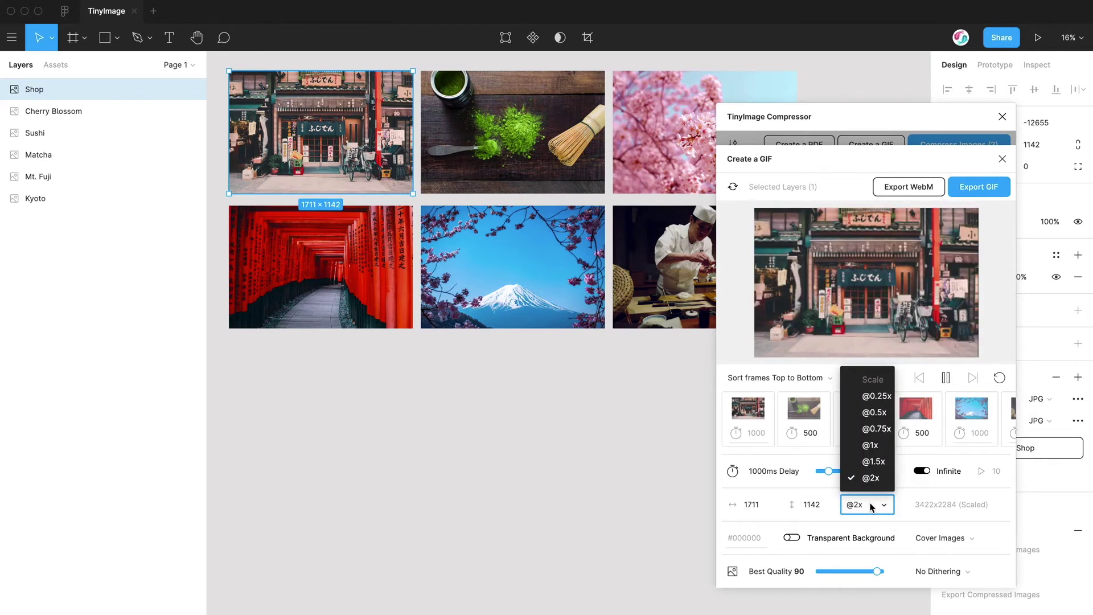
click(875, 413)
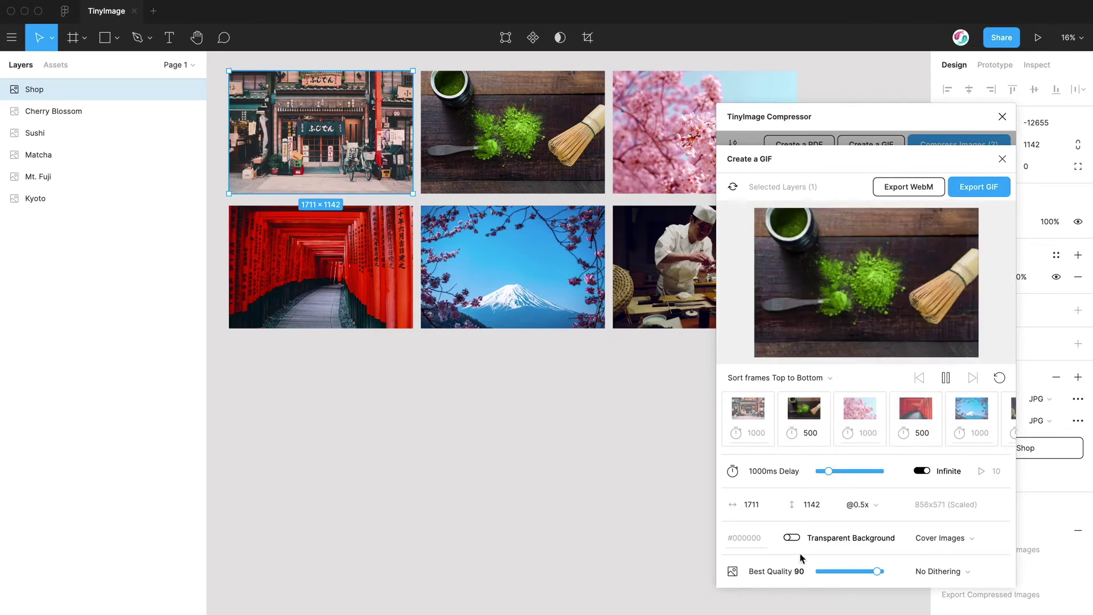
Step: Check the background and width fields, then open the Cover Images fit dropdown
click(754, 532)
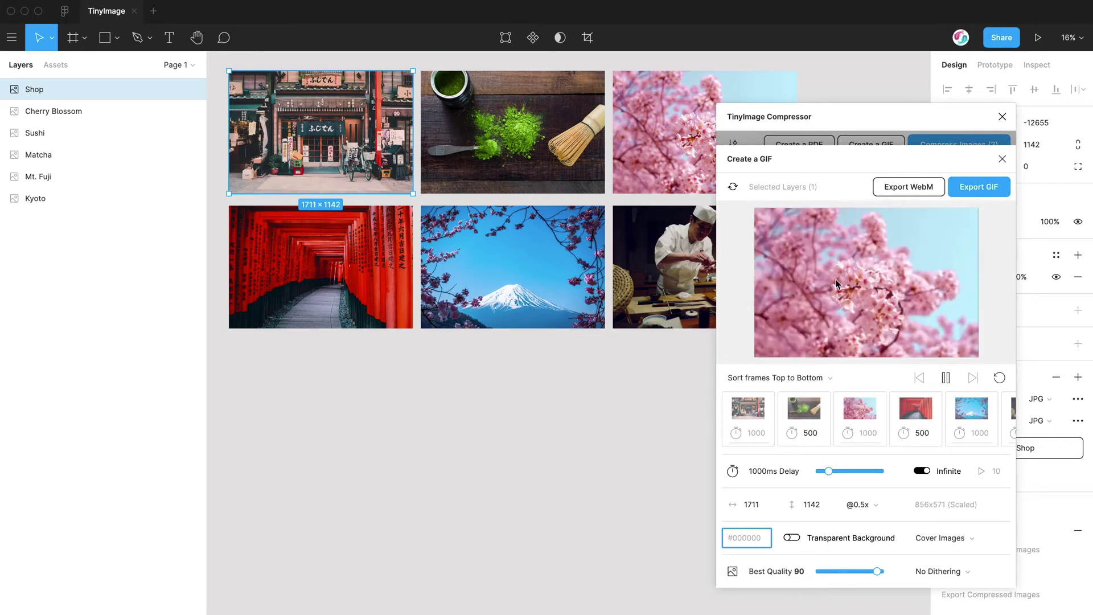
click(737, 504)
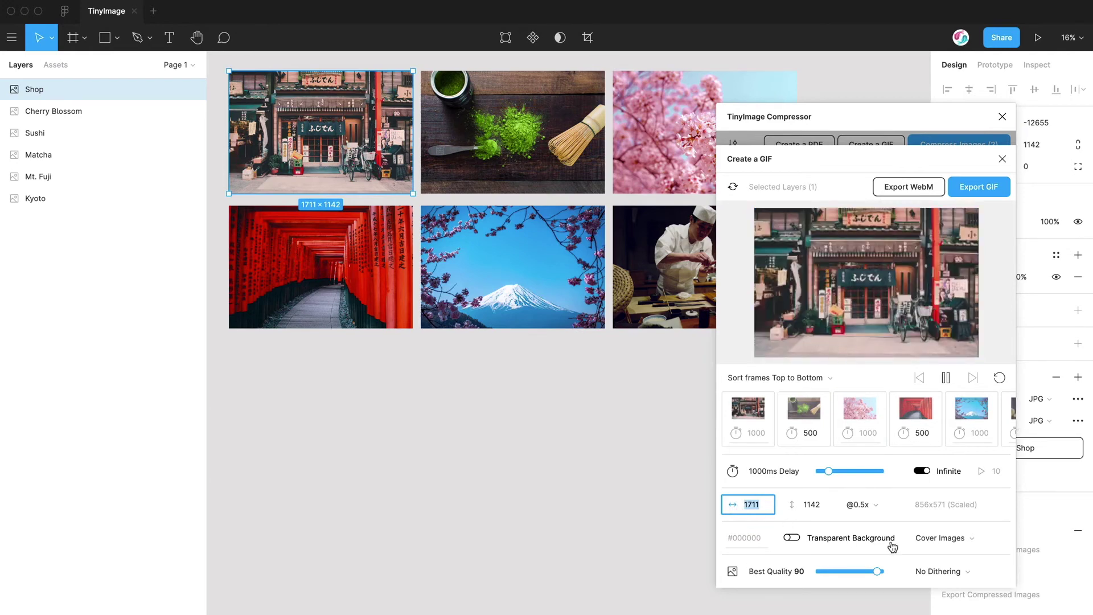
click(935, 537)
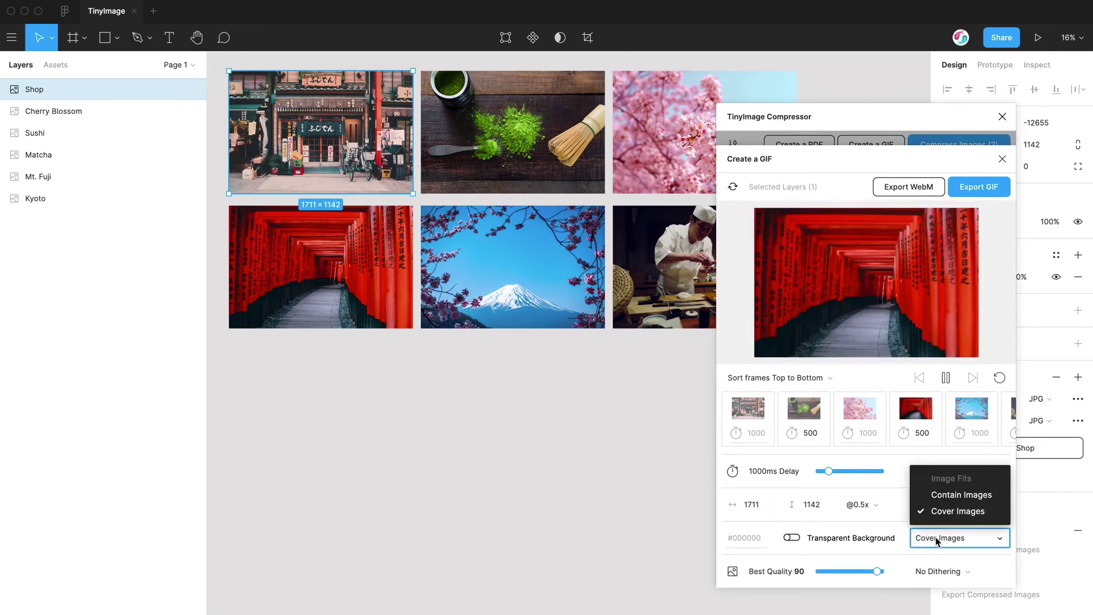
Step: Choose Contain Images and set the GIF width to 500
click(950, 495)
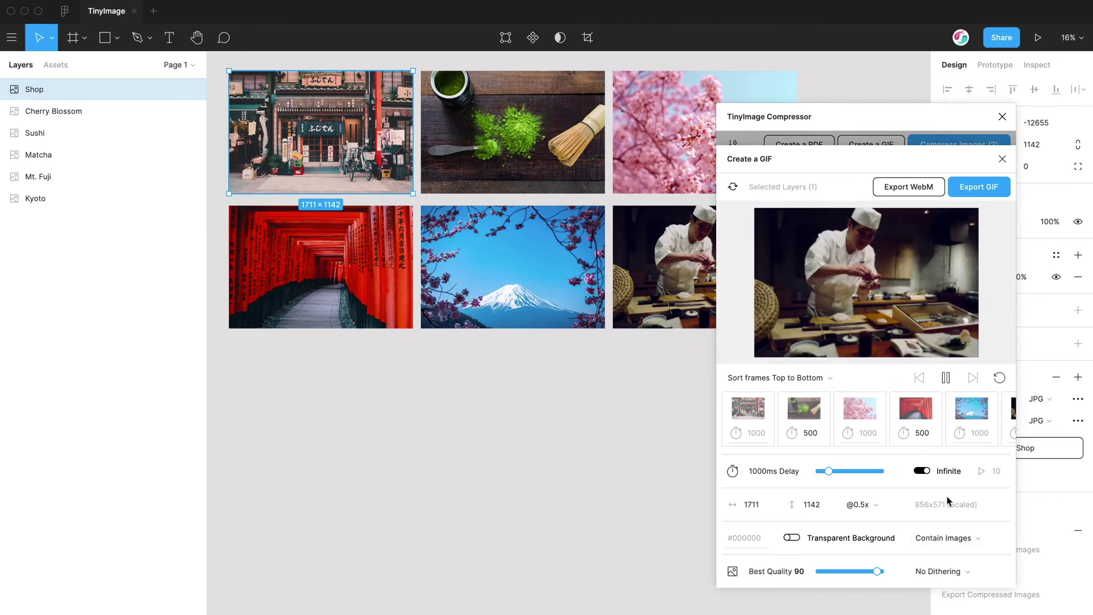
click(747, 505)
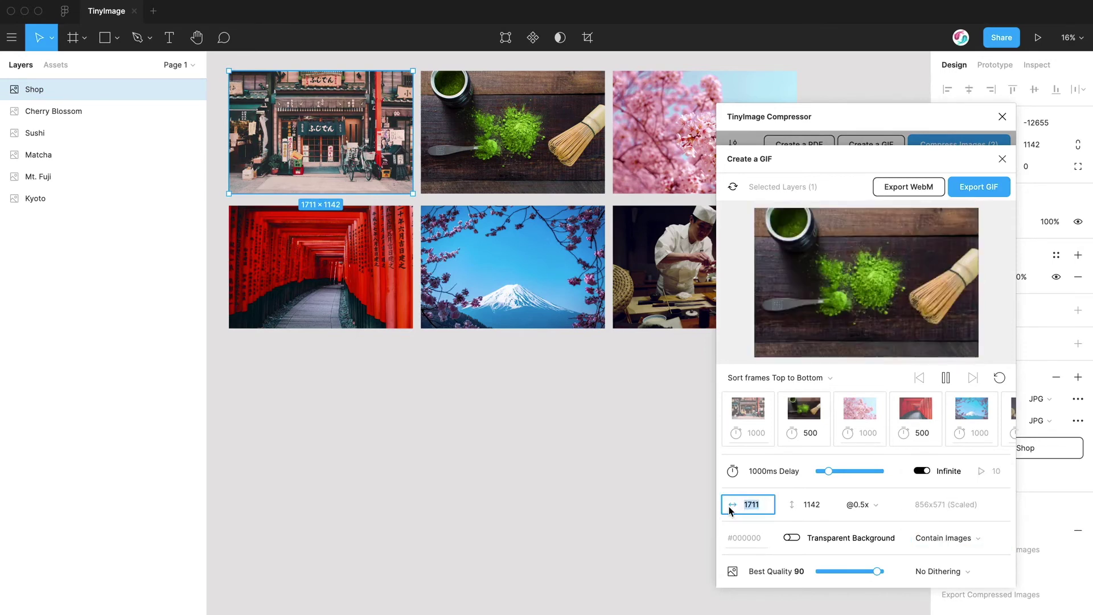
text(500)
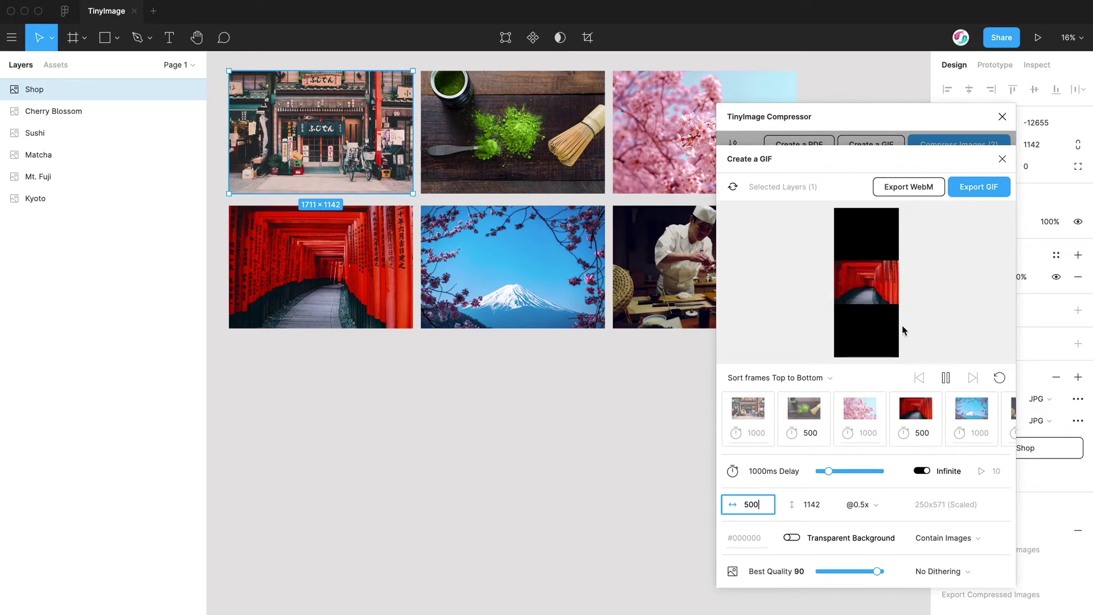
Step: Compare the fit options by switching to Cover Images and back to Contain Images
click(943, 544)
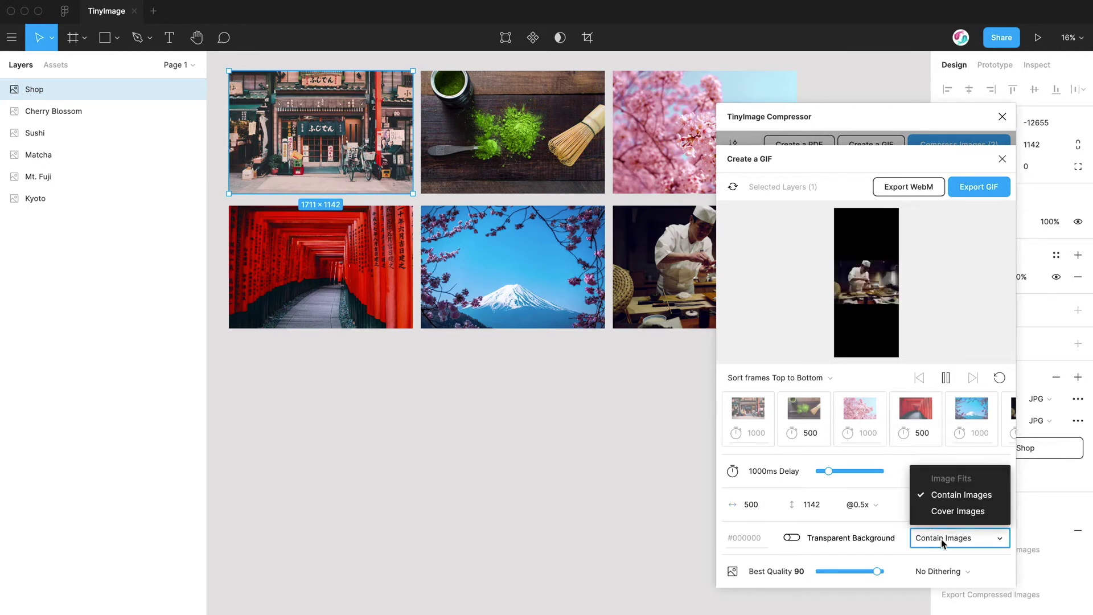
click(961, 515)
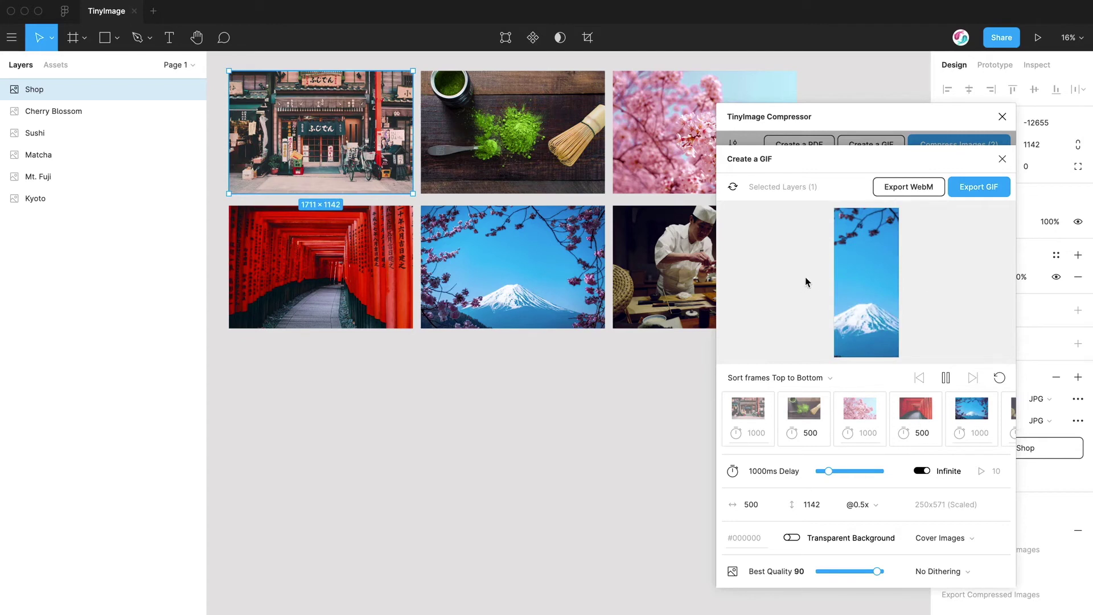
click(953, 540)
click(951, 496)
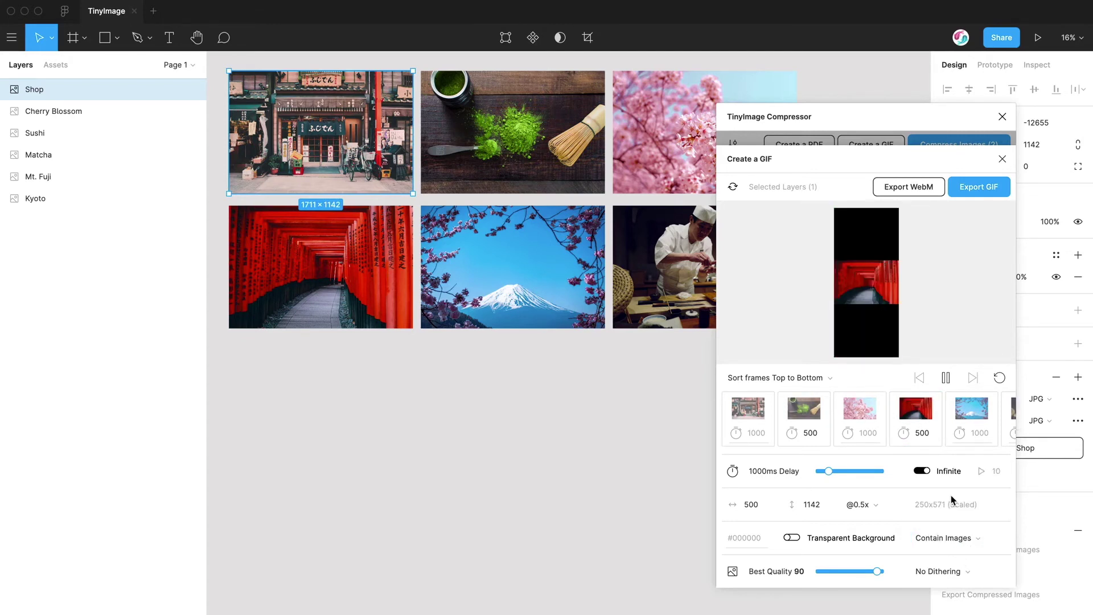
click(752, 538)
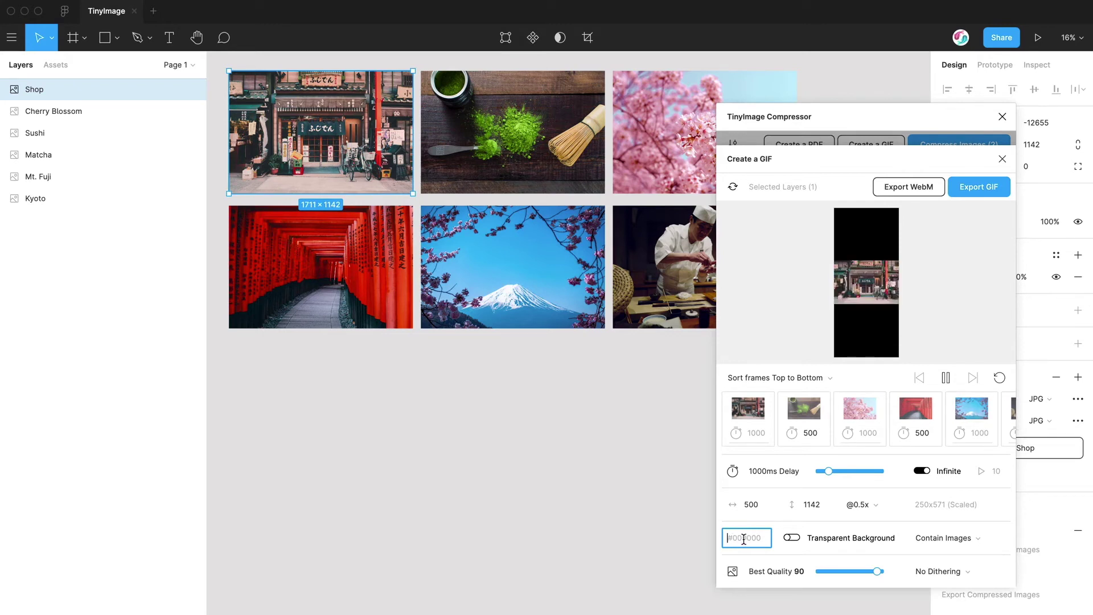
Step: Try a white #FFF background, then clear it back to the default black
text(#FF)
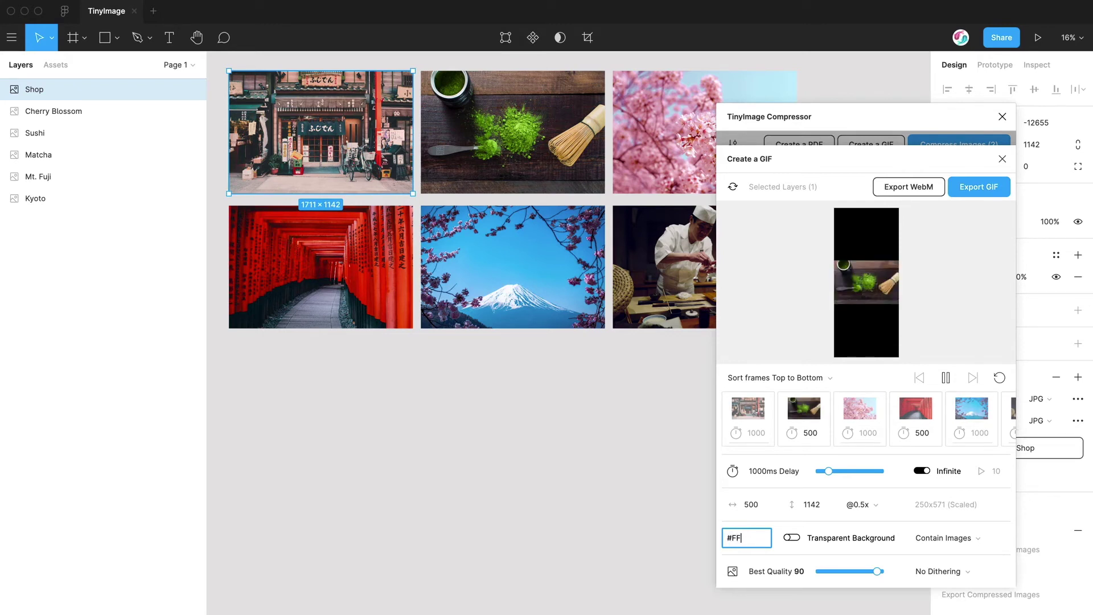
text(F)
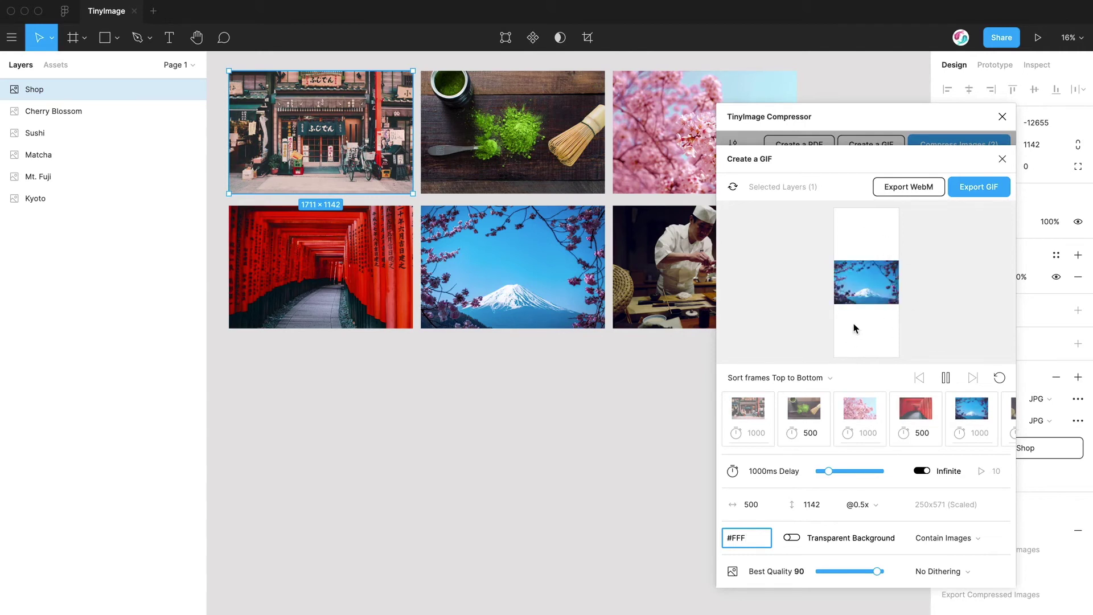
triple_click(748, 539)
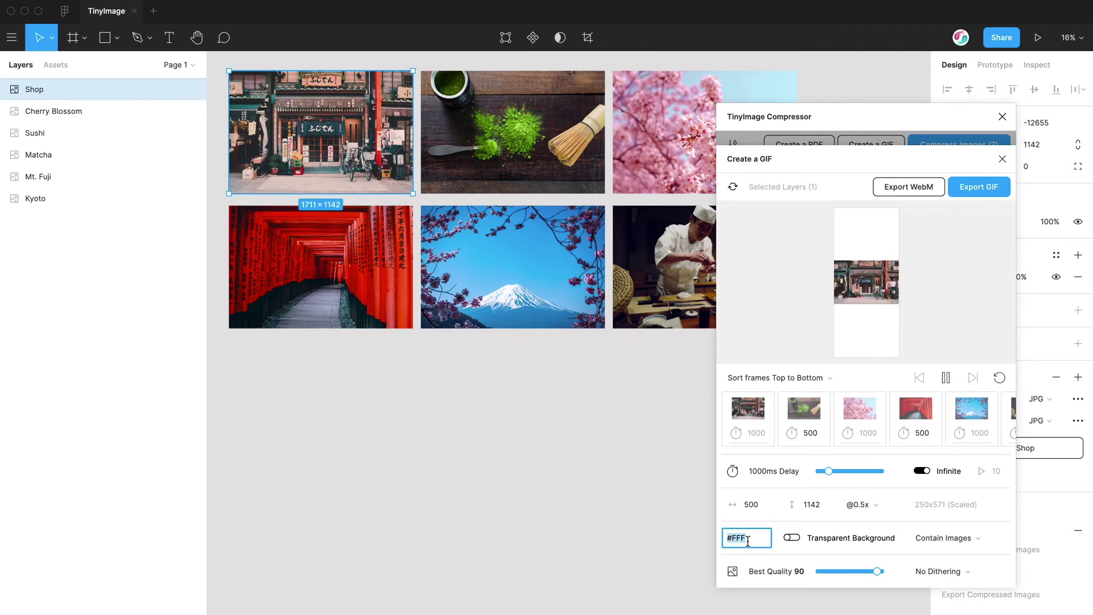
click(755, 538)
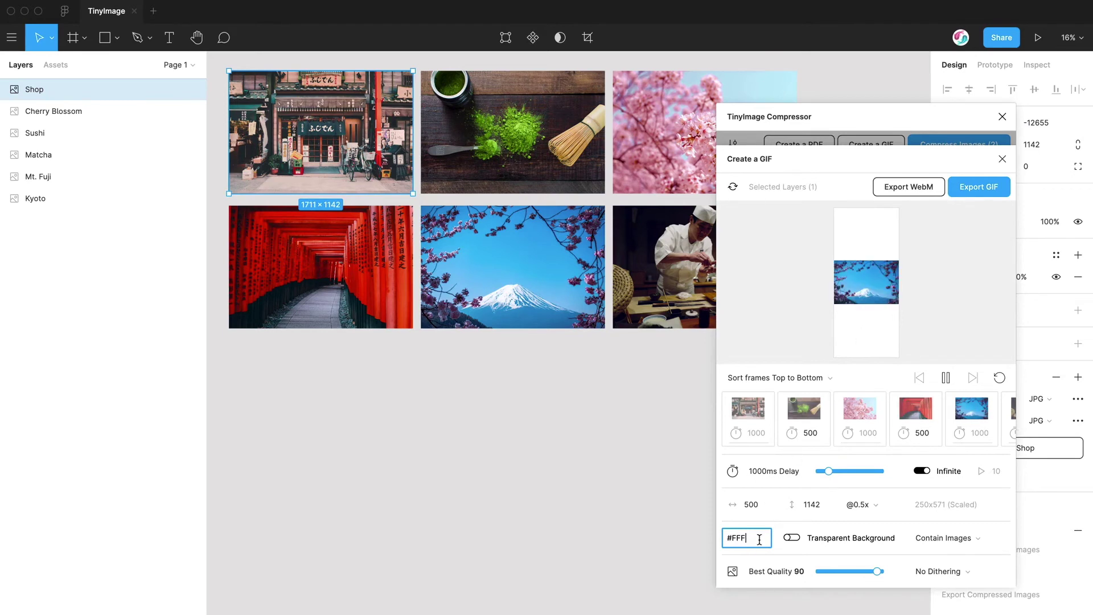
drag(763, 537, 739, 534)
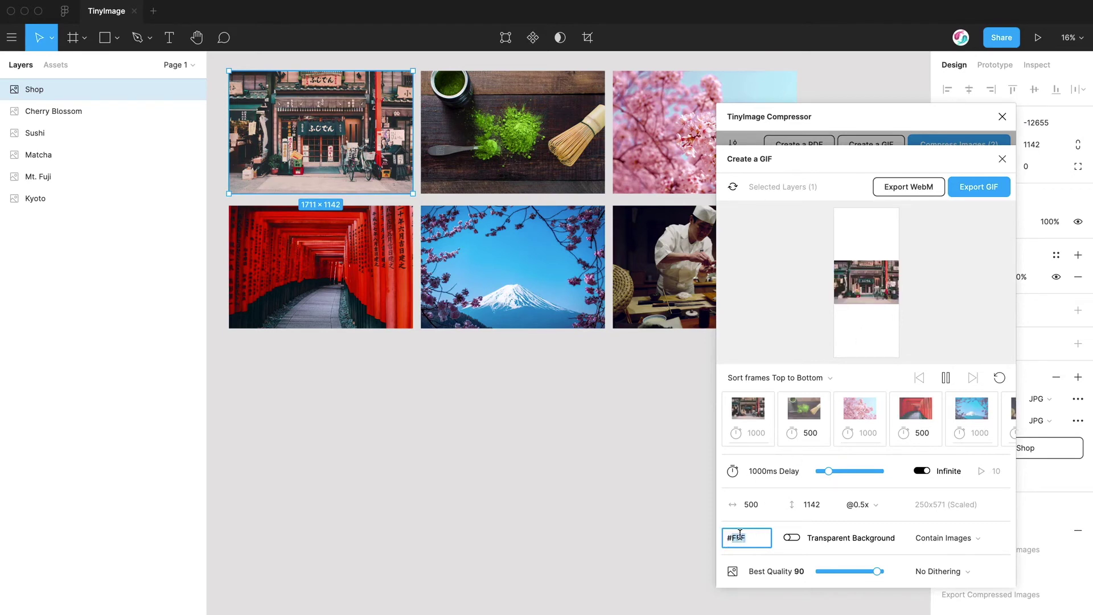
key(BackSpace)
key(BackSpace)
key(BackSpace)
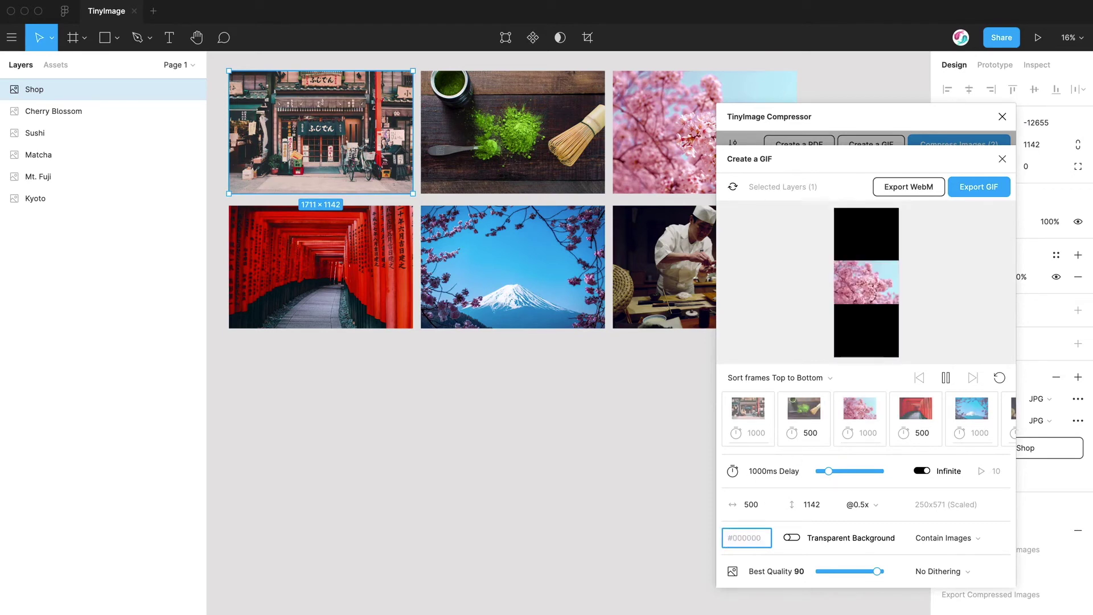
Step: Turn on Transparent Background for the GIF and deselect the Shop photo
click(791, 539)
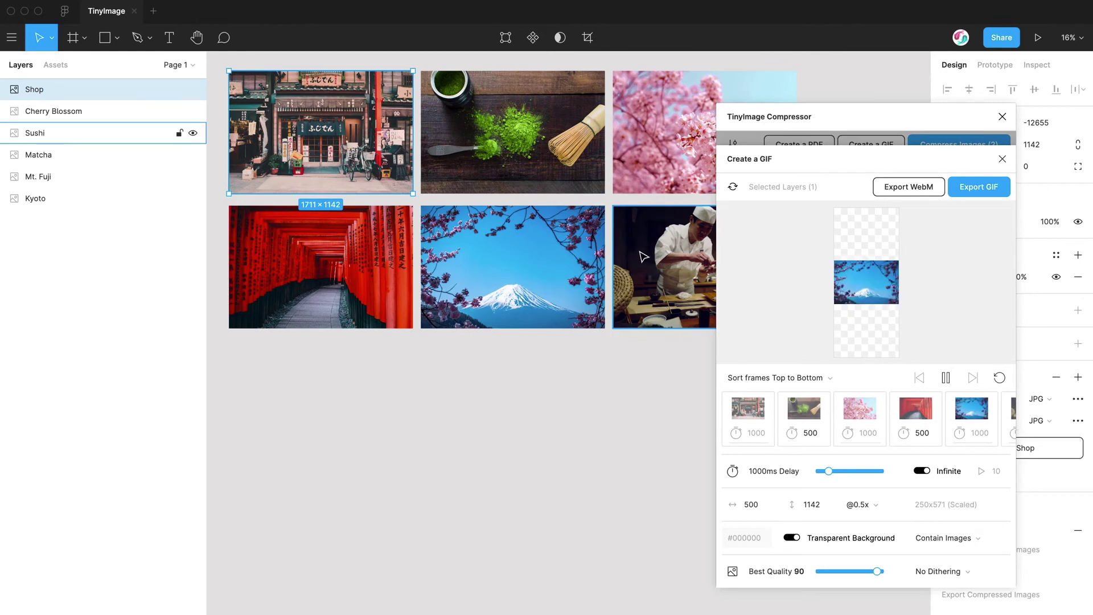
click(646, 363)
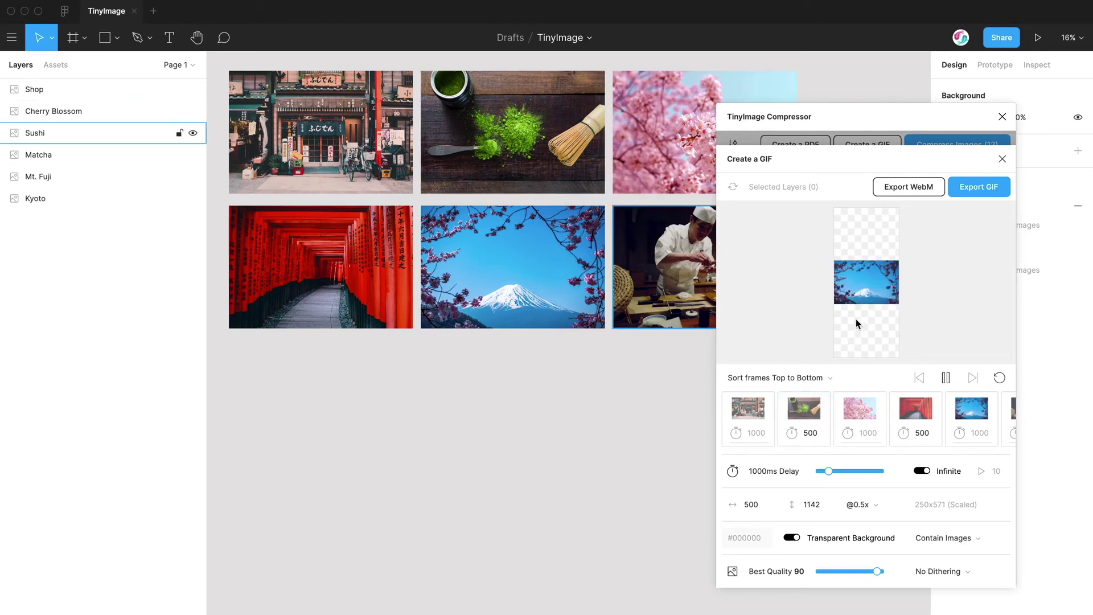
Step: Turn off Transparent Background, set width 1142 for a square GIF, and use Cover Images
click(792, 538)
click(751, 504)
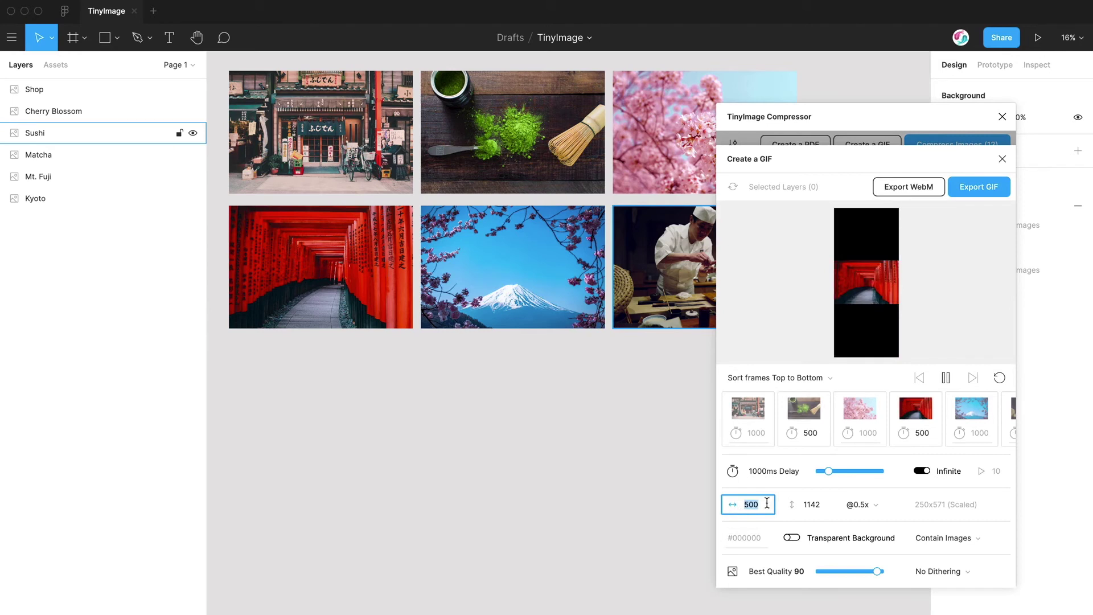
click(805, 504)
click(749, 504)
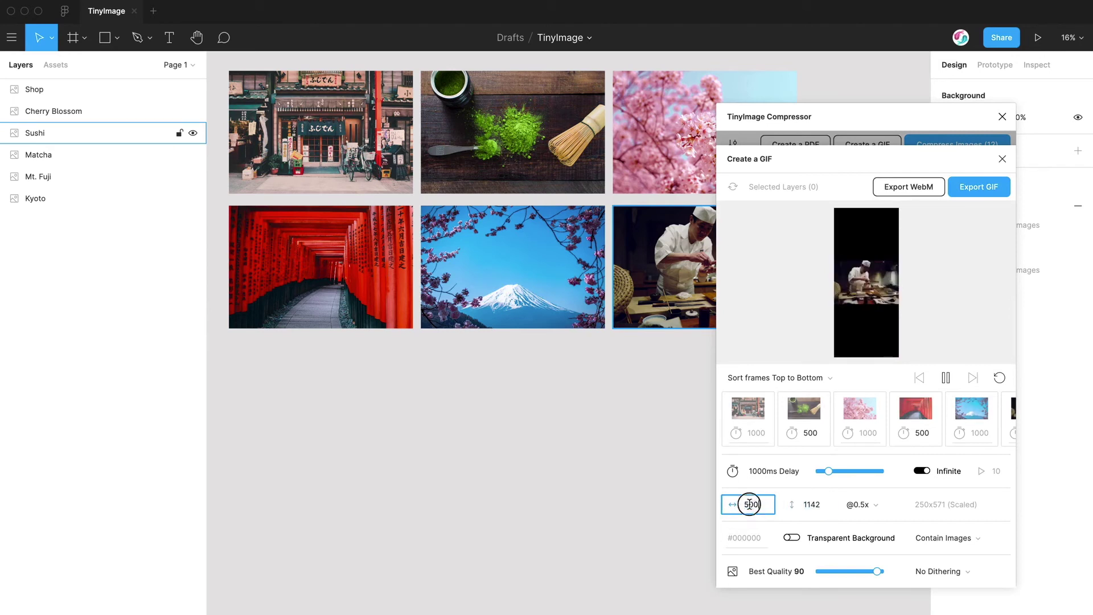
text(1142)
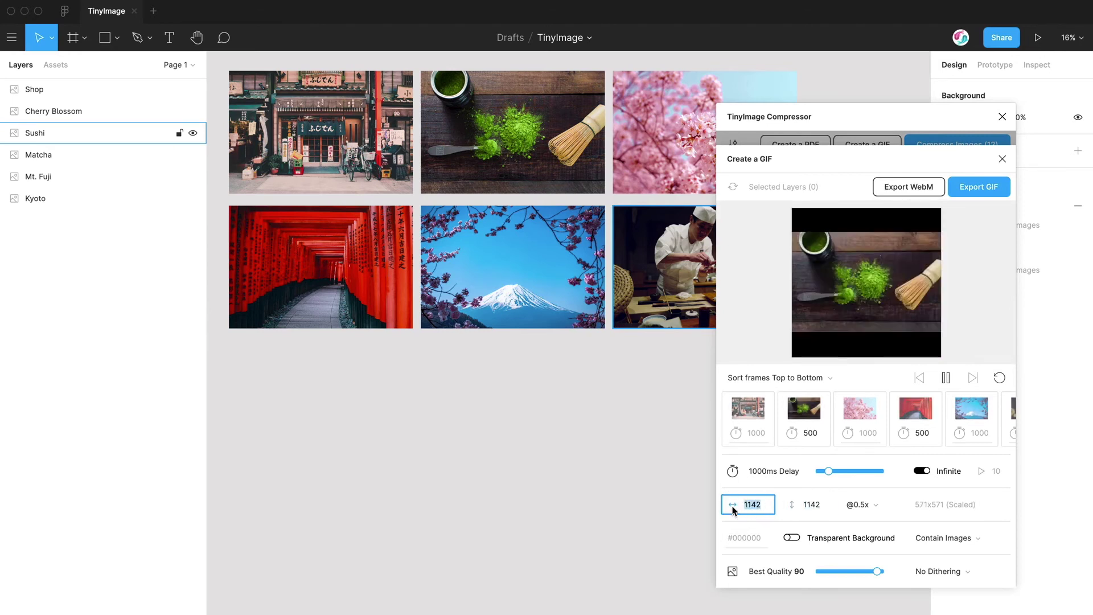
click(936, 541)
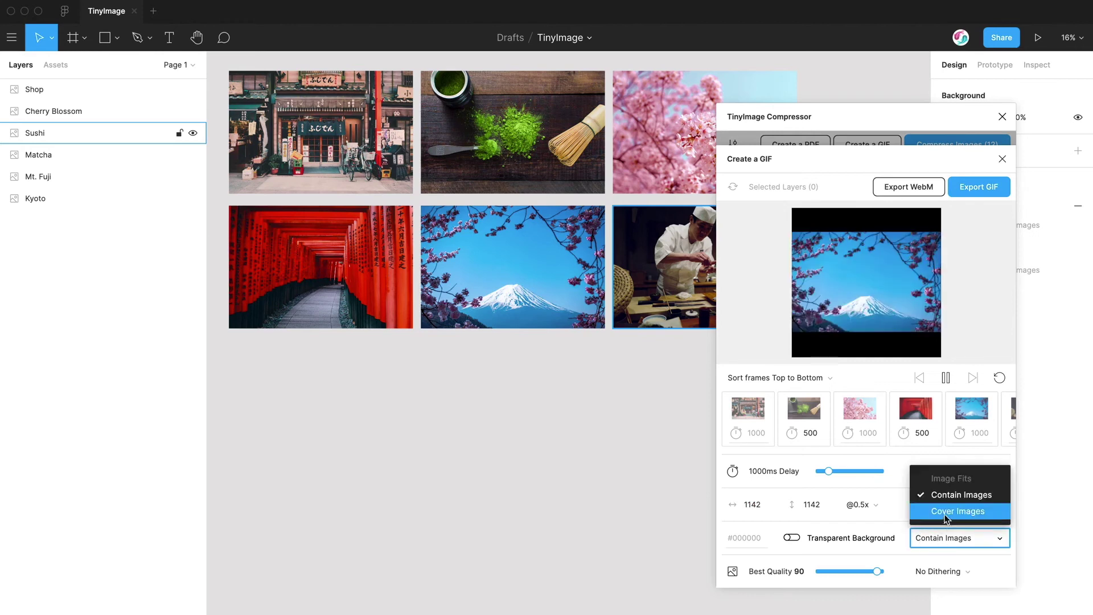
click(947, 511)
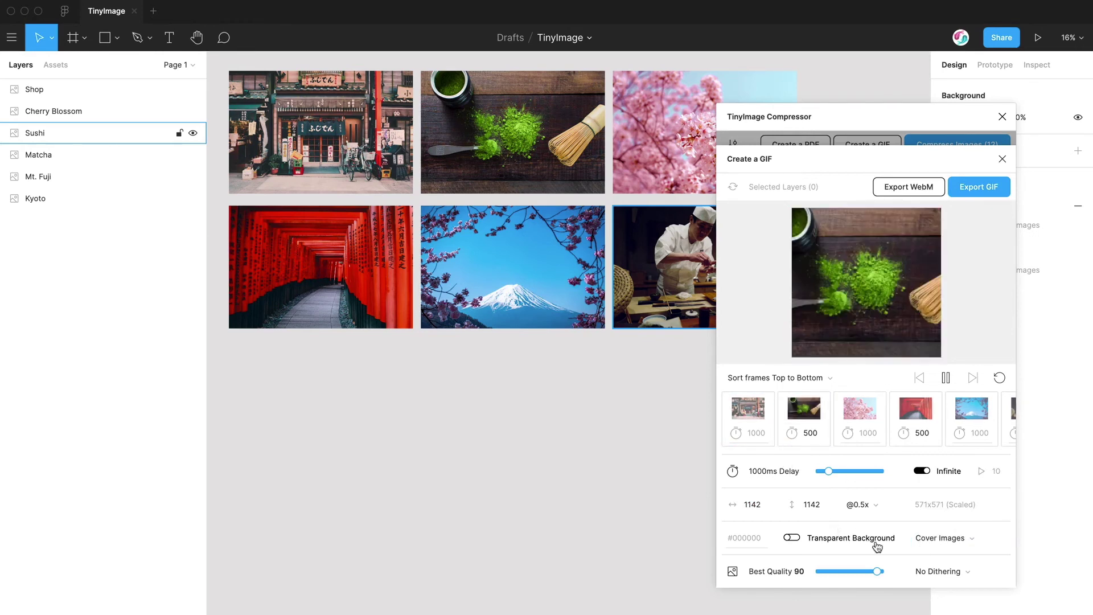
drag(876, 570, 877, 570)
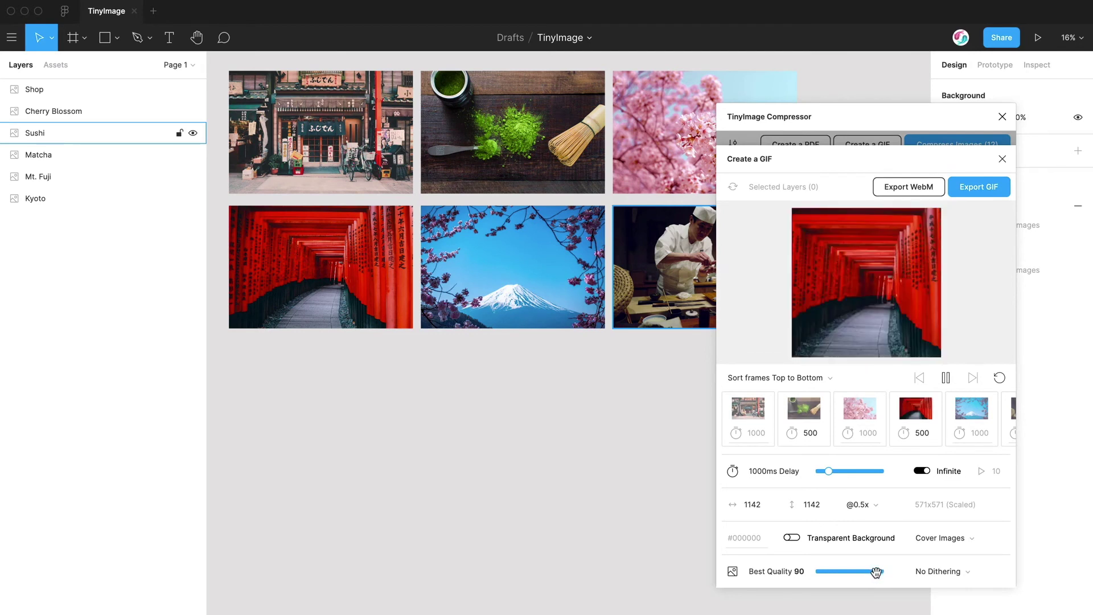
mouse_move(877, 571)
mouse_down()
mouse_move(827, 572)
mouse_move(877, 572)
mouse_up()
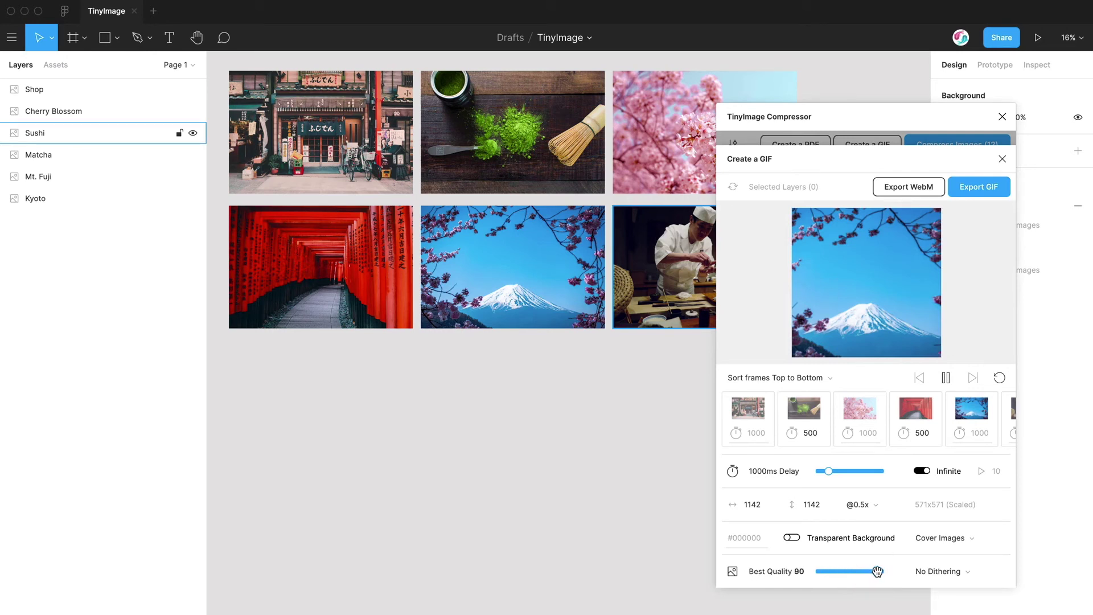
click(959, 573)
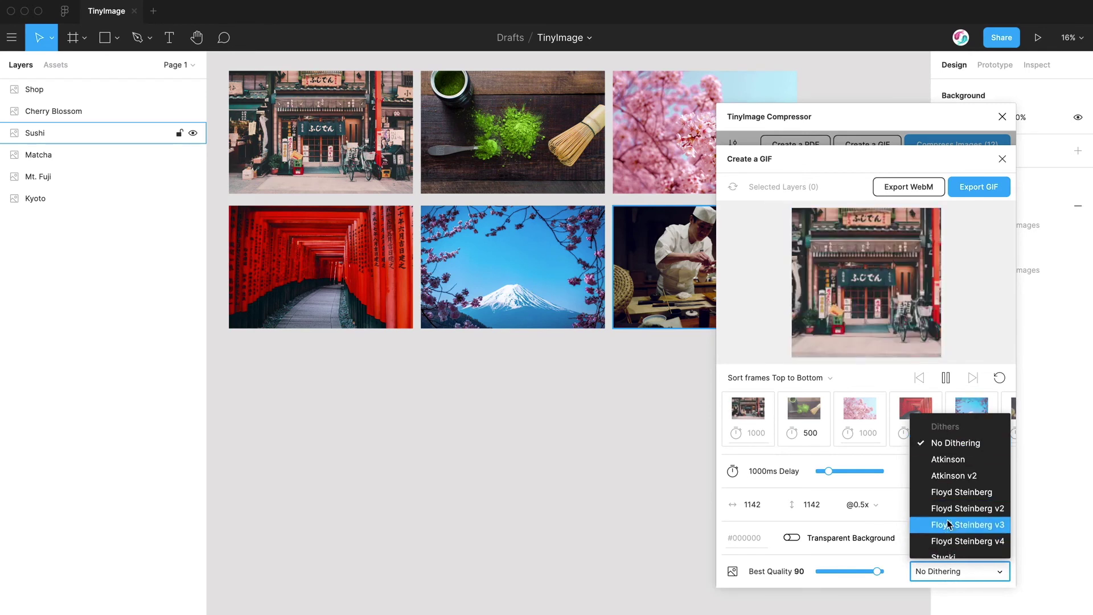
scroll(960, 514, down, 2)
scroll(962, 489, up, 2)
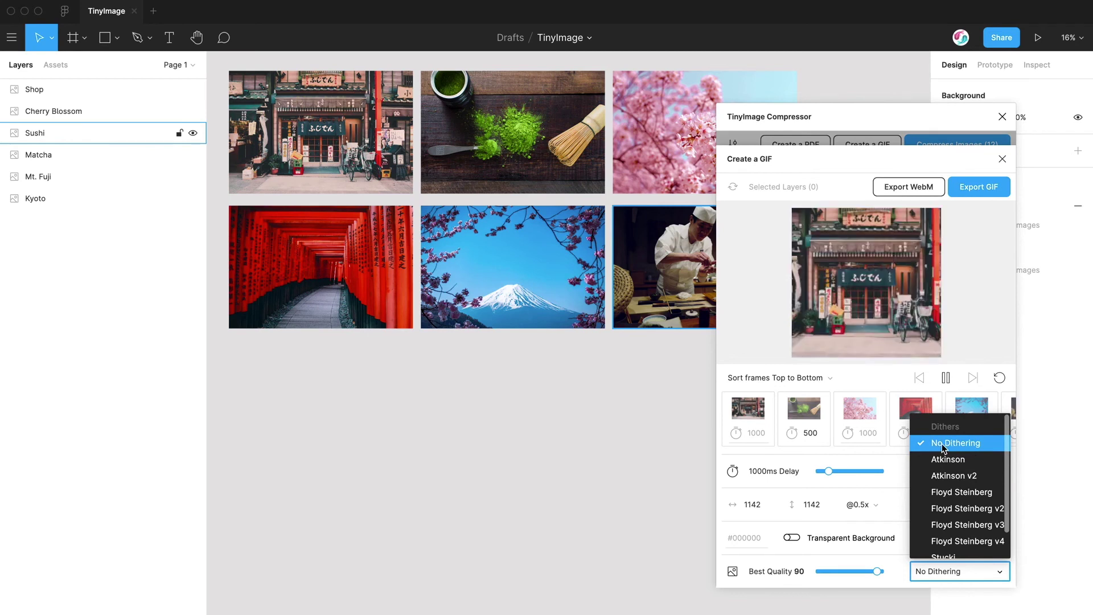
click(942, 447)
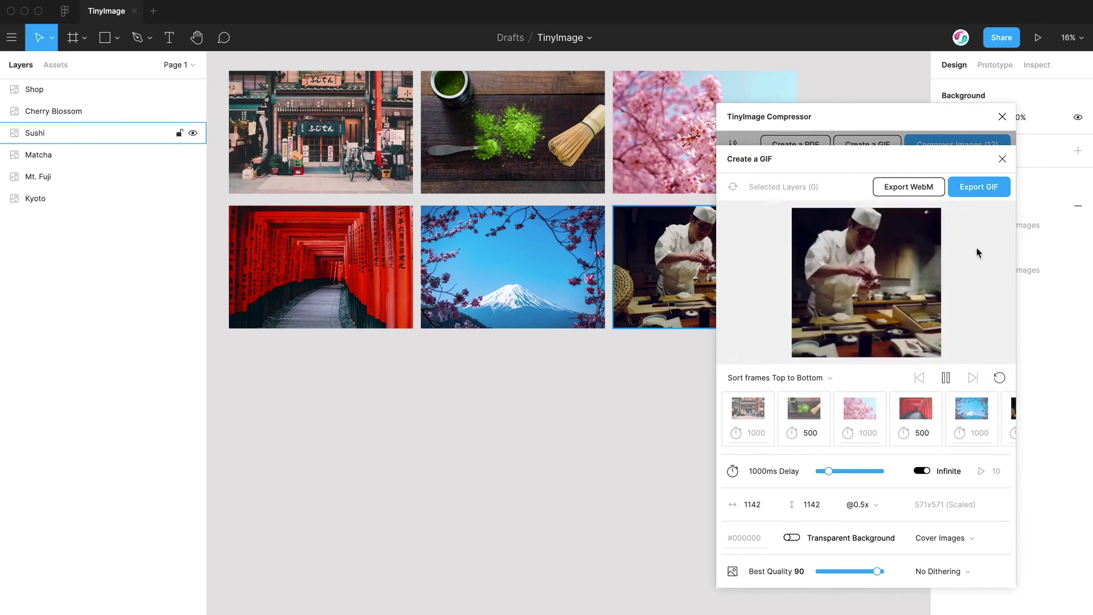
Step: Export the GIF and save it to the Desktop as TinyImage 29-Dec-2020-133744.gif
click(971, 189)
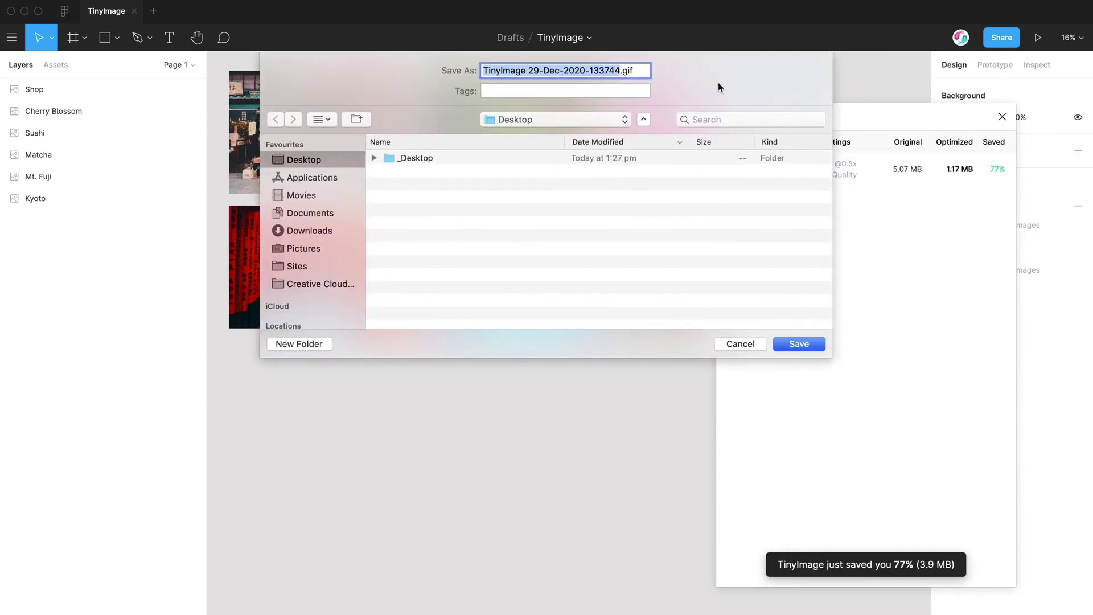
click(798, 344)
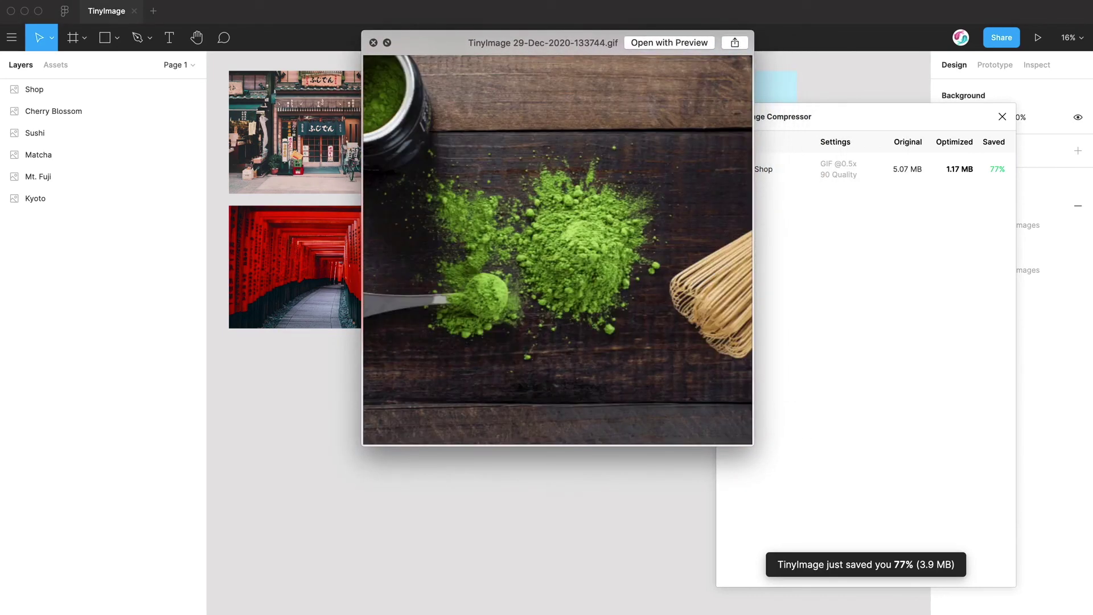
drag(583, 46, 510, 112)
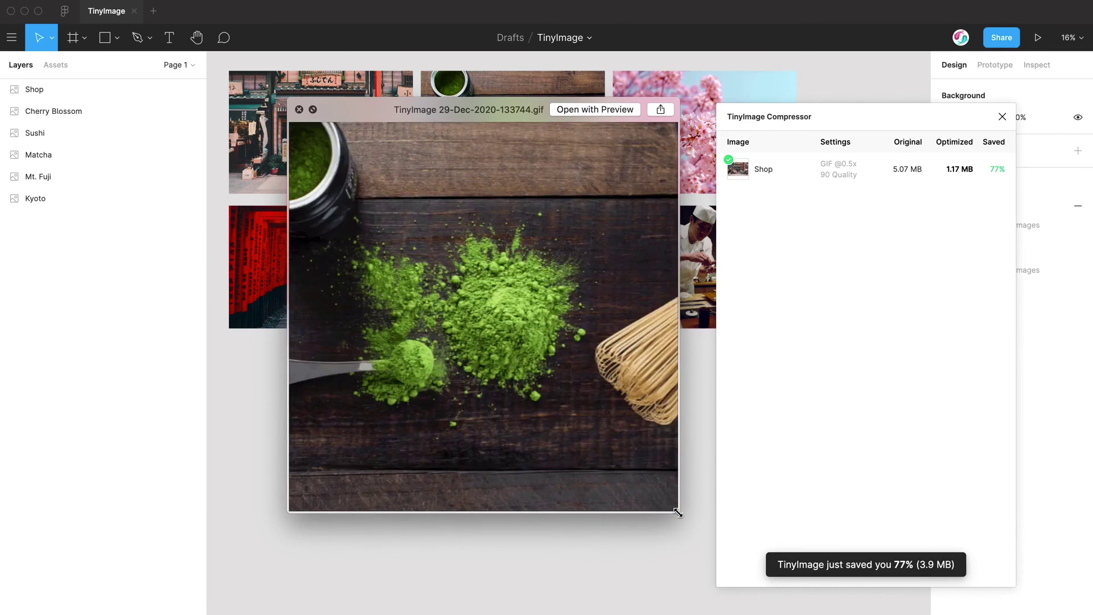
drag(677, 513, 611, 446)
drag(459, 118, 762, 187)
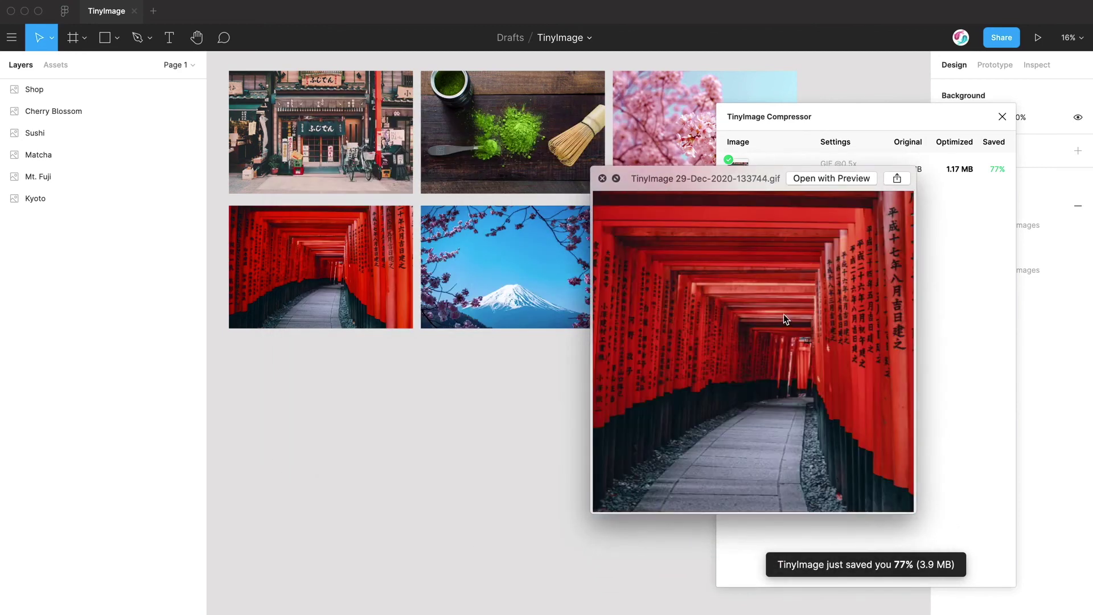
drag(751, 177, 711, 196)
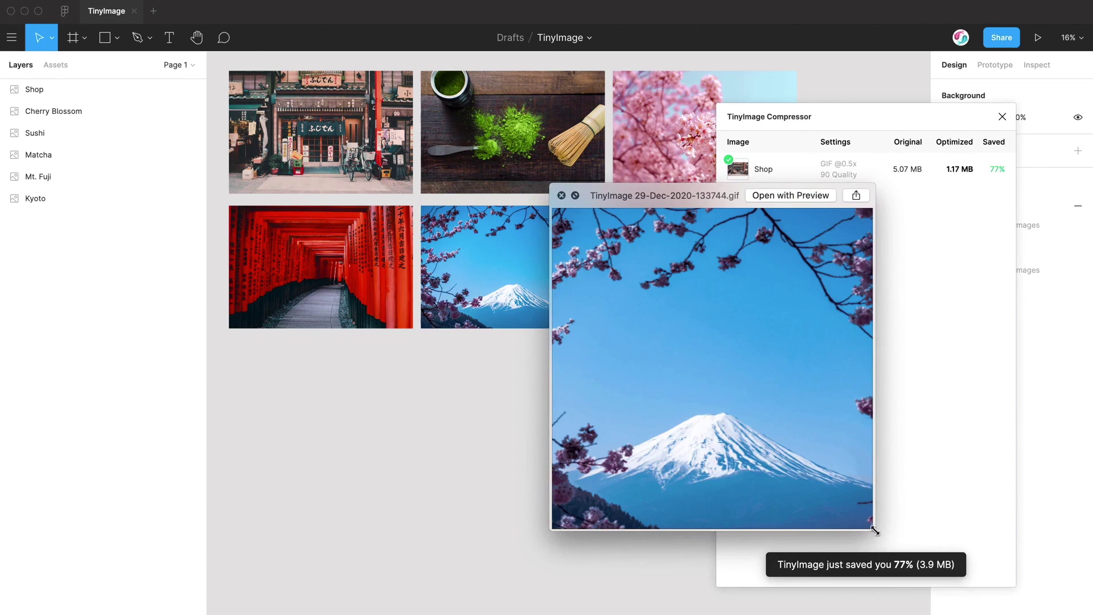
drag(872, 529, 922, 580)
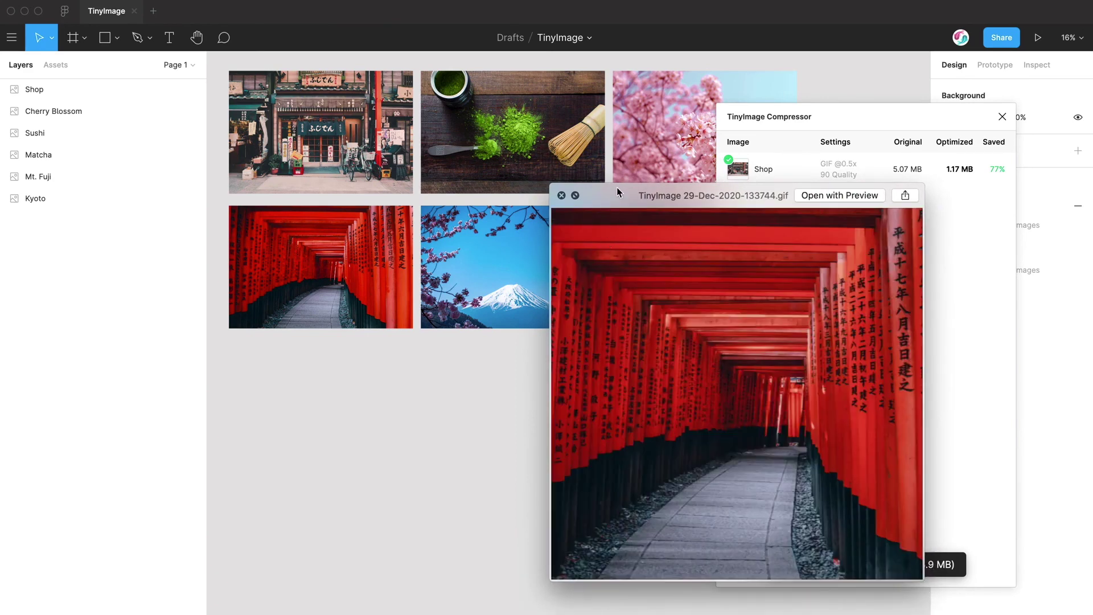
drag(620, 192, 596, 193)
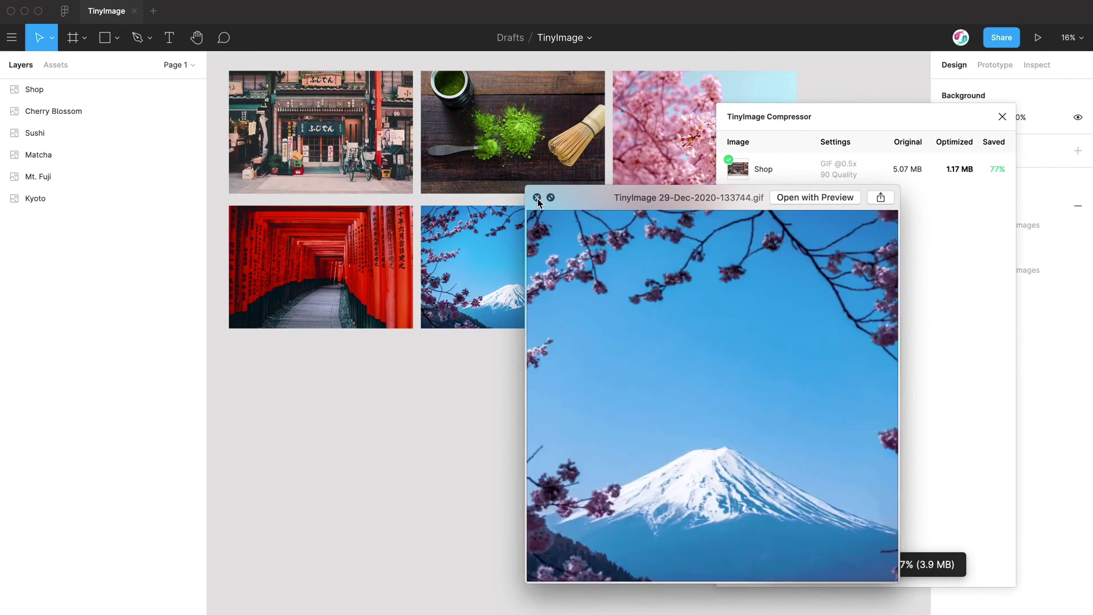
click(537, 198)
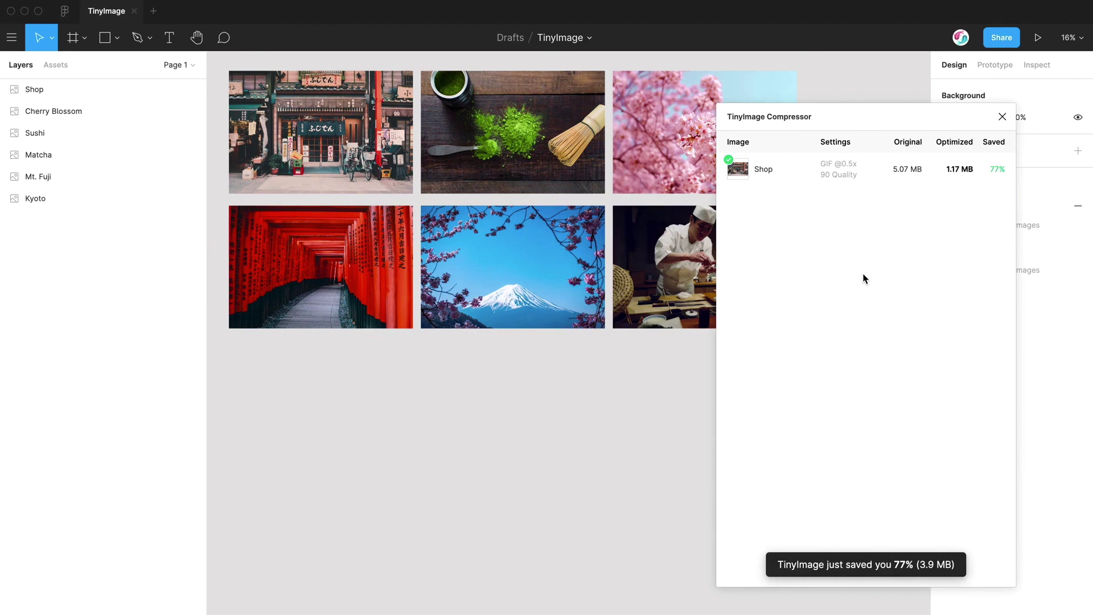
drag(868, 119, 863, 112)
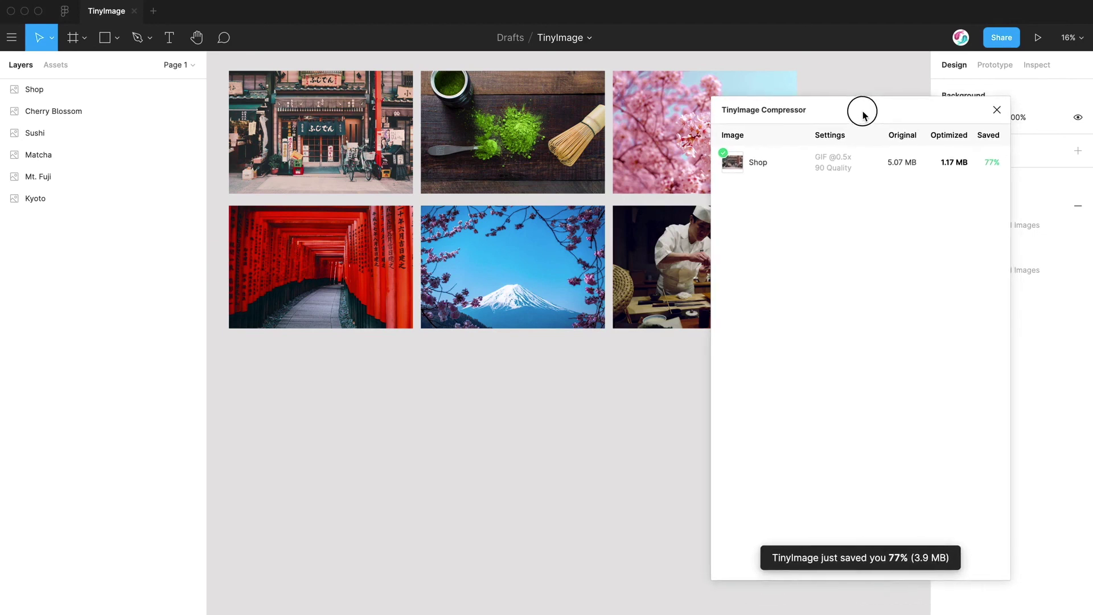